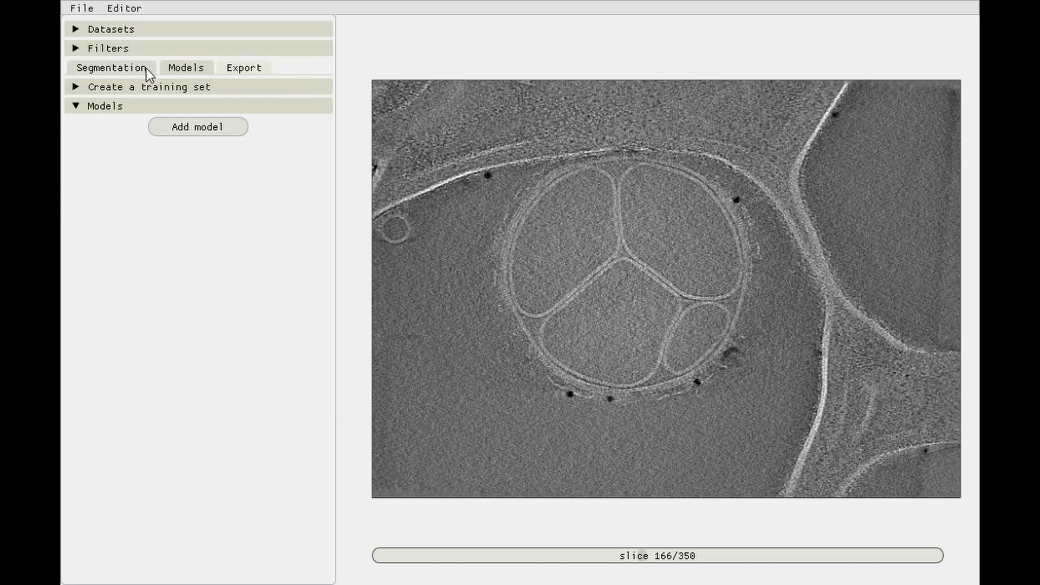
Show the dataset's segmentation features and go to the Membrane feature's active slice 175.
left_click(95, 73)
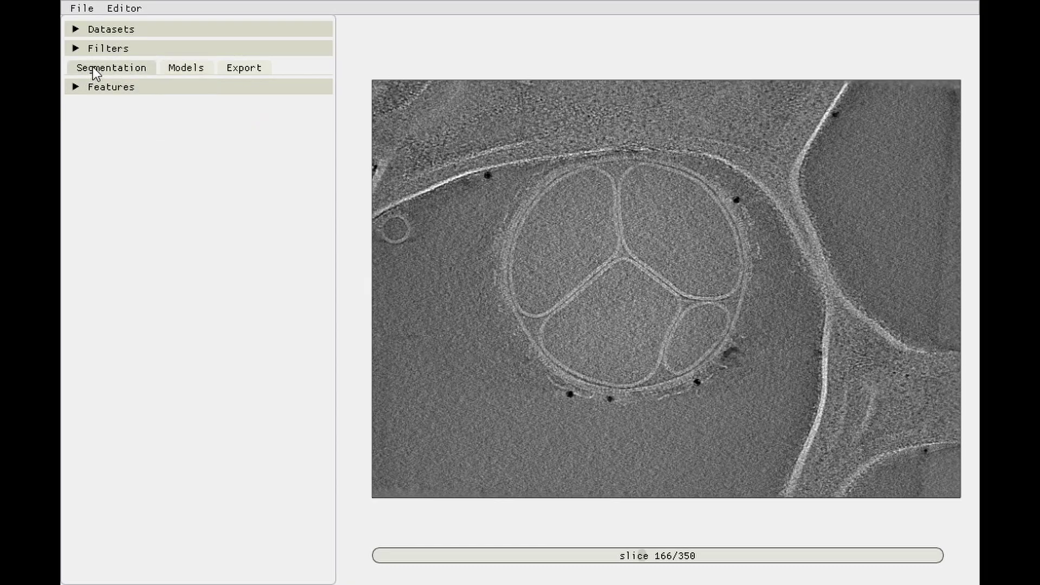
left_click(85, 31)
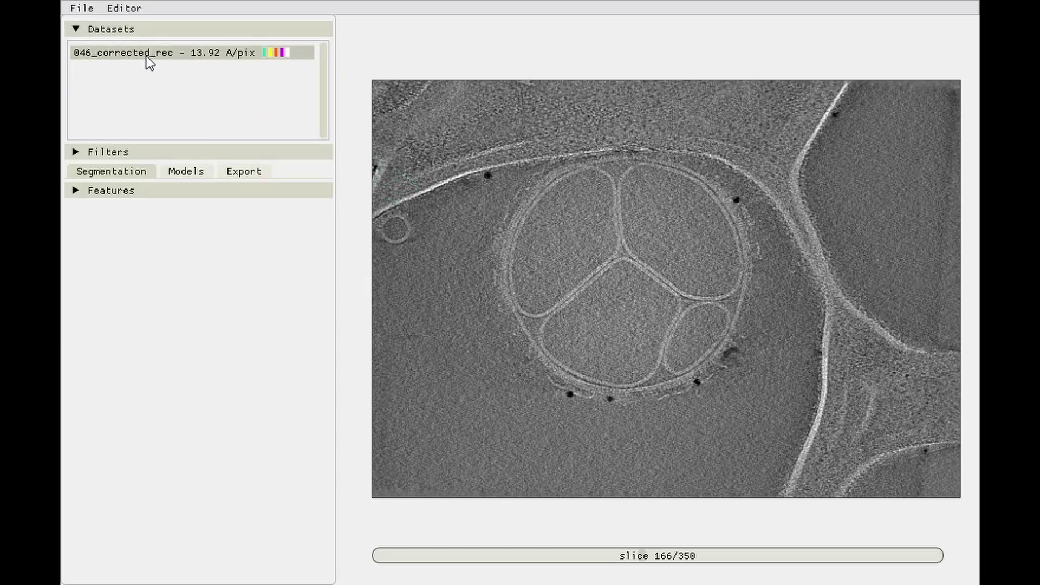
left_click(75, 194)
mouse_move(304, 279)
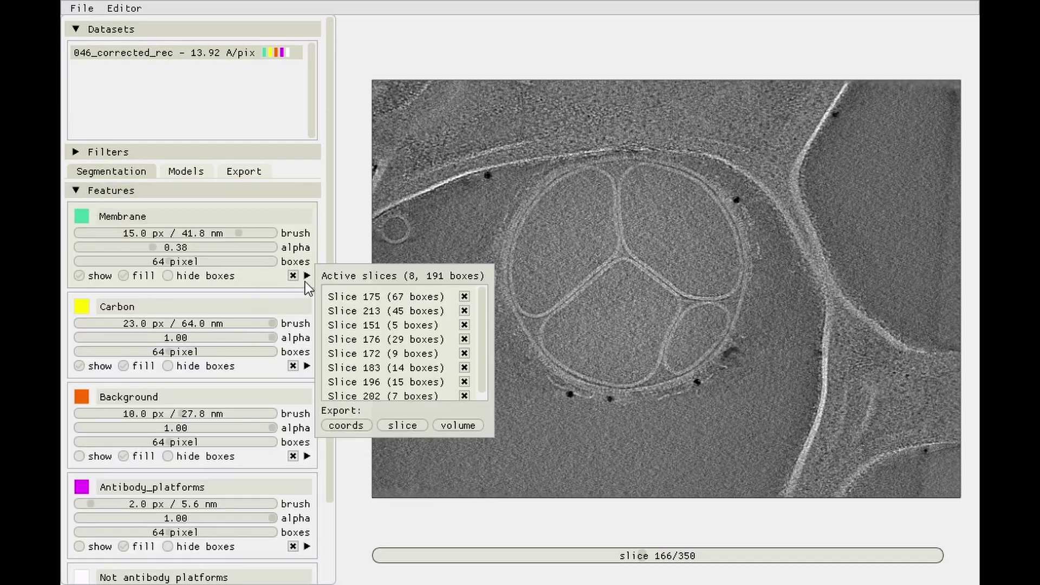
left_click(356, 297)
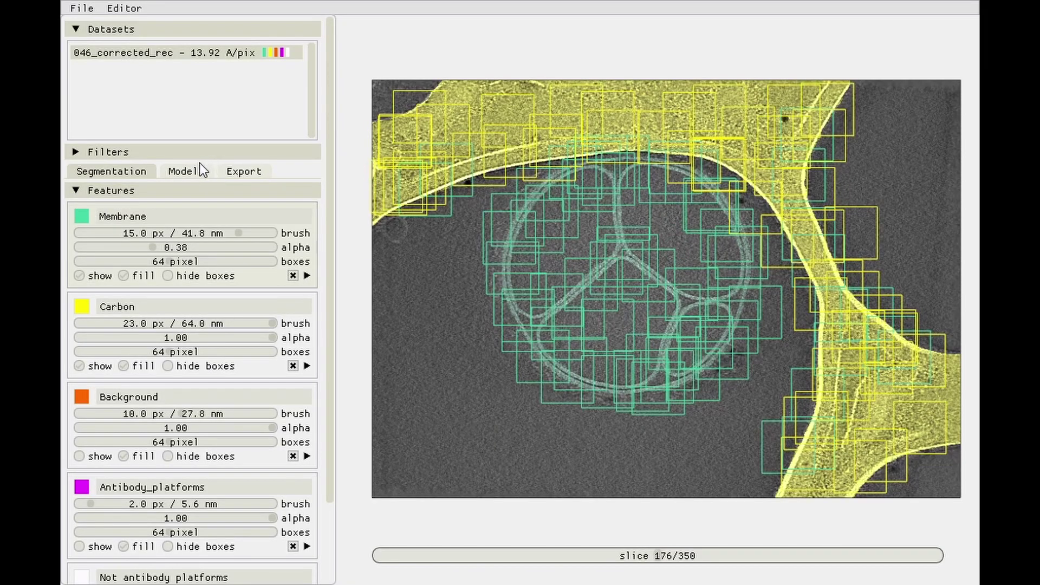
Generate a training set with Membrane as the positive feature and Background as the negative feature.
left_click(178, 171)
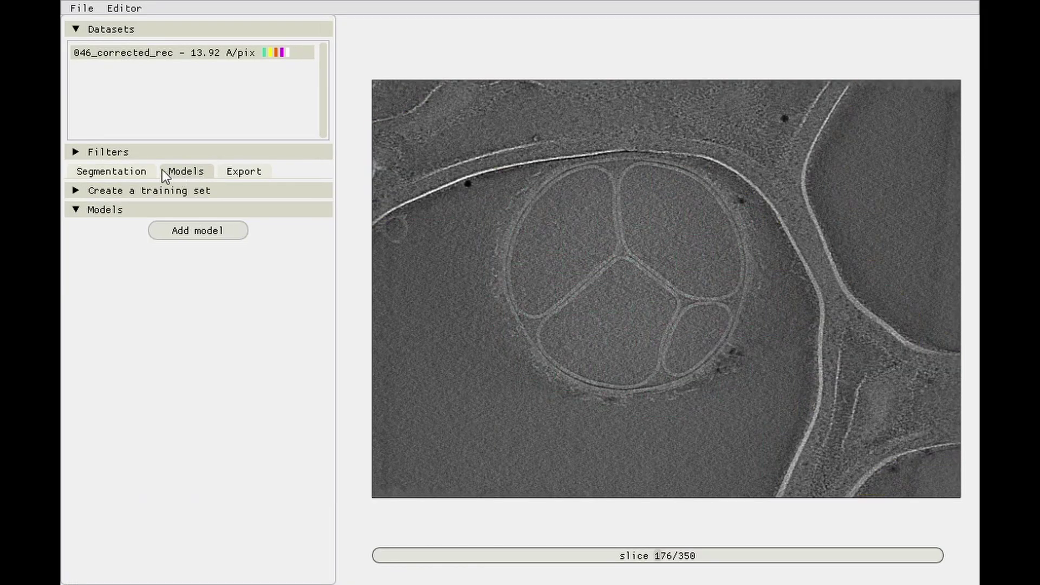
left_click(75, 28)
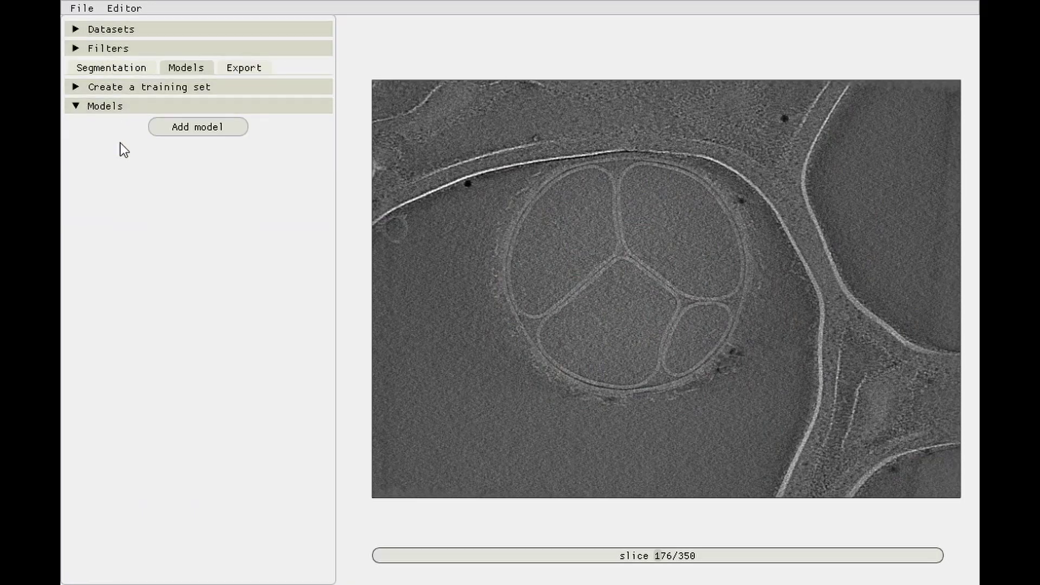
left_click(102, 89)
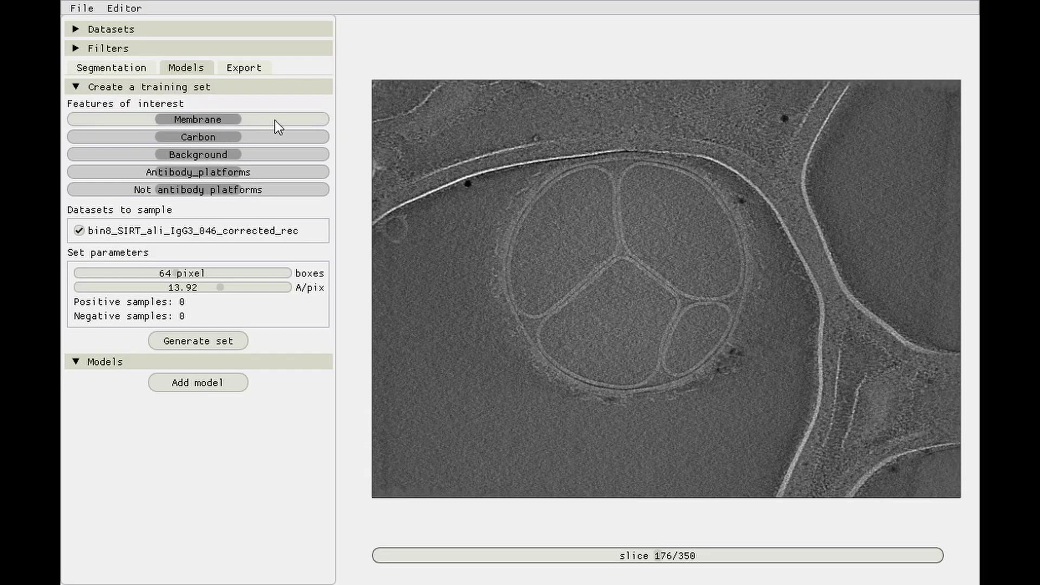
left_click(290, 120)
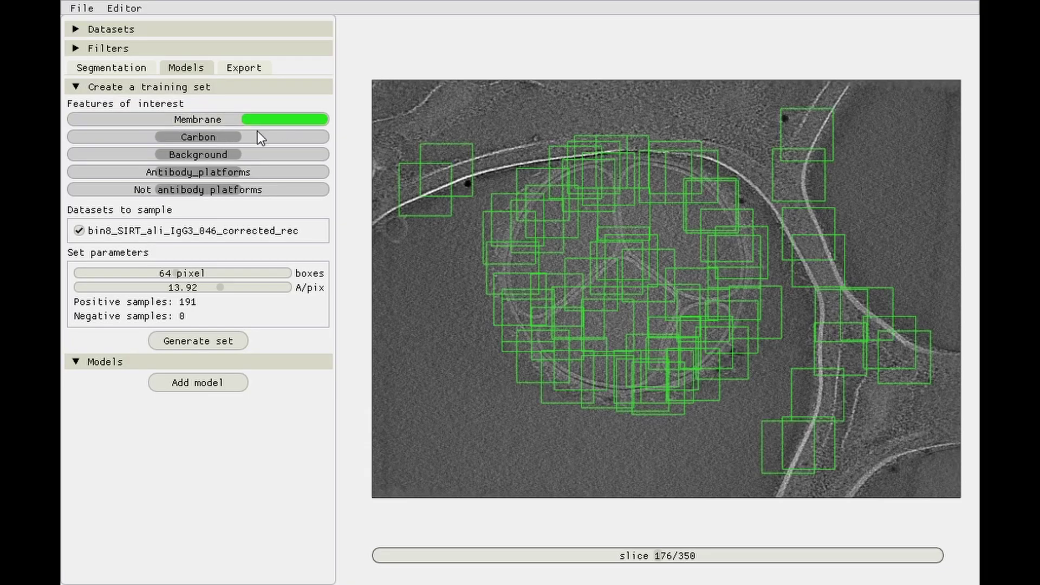
left_click(138, 156)
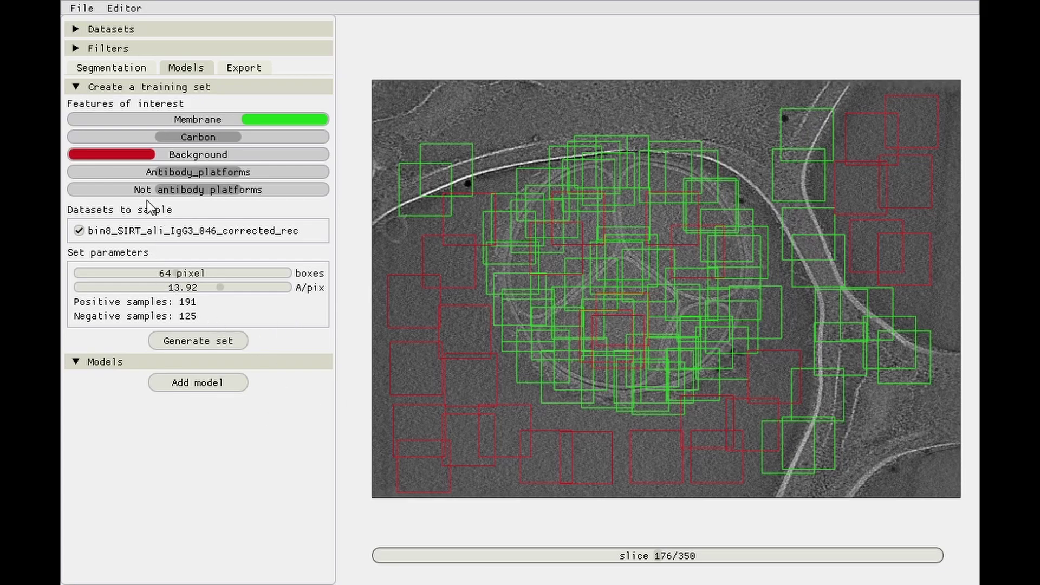
left_click(197, 341)
Reset Membrane to neutral, make Carbon the positive feature, and generate a training set against Background.
left_click(211, 122)
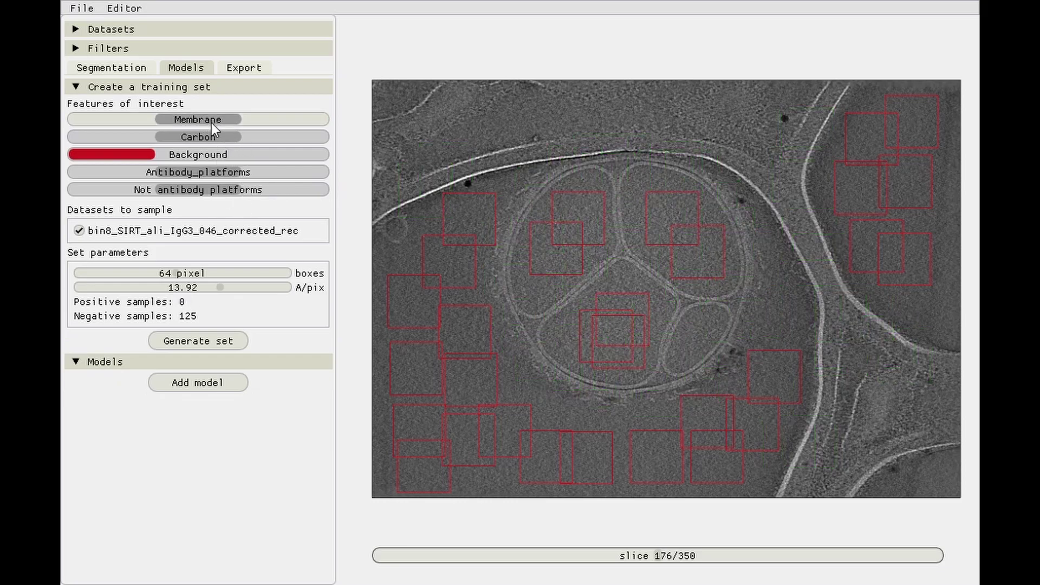
left_click(250, 137)
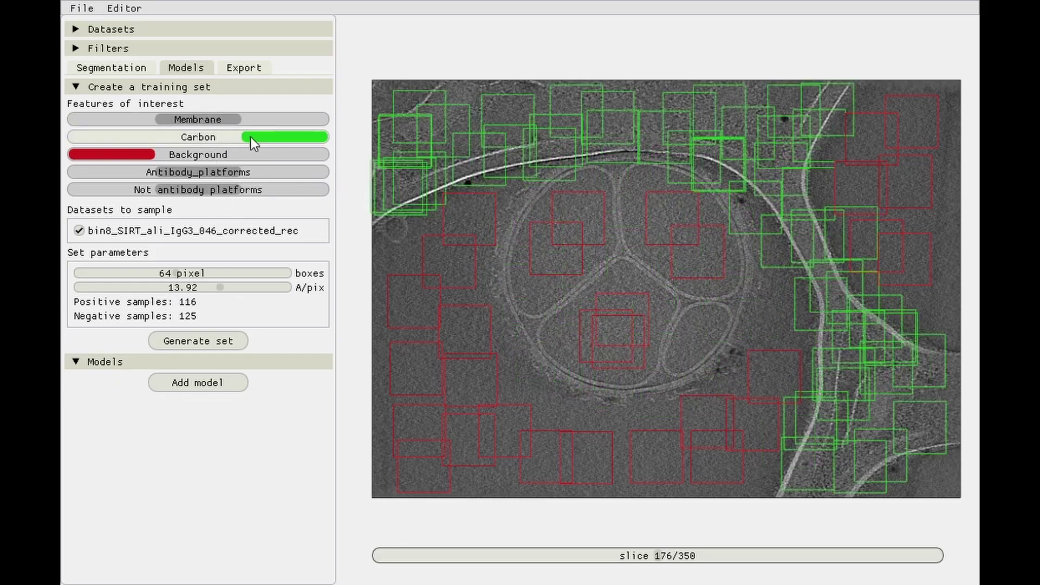
left_click(181, 348)
Reset Carbon and generate a training set with Antibody_platforms positive, and Background and Not antibody platforms negative.
left_click(199, 137)
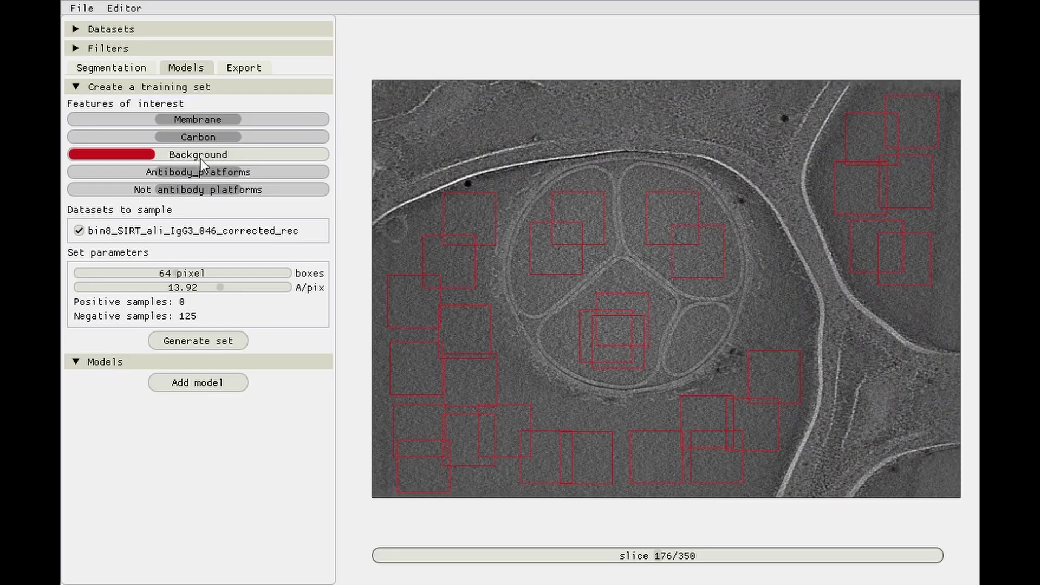
left_click(244, 174)
left_click_drag(677, 558, 640, 566)
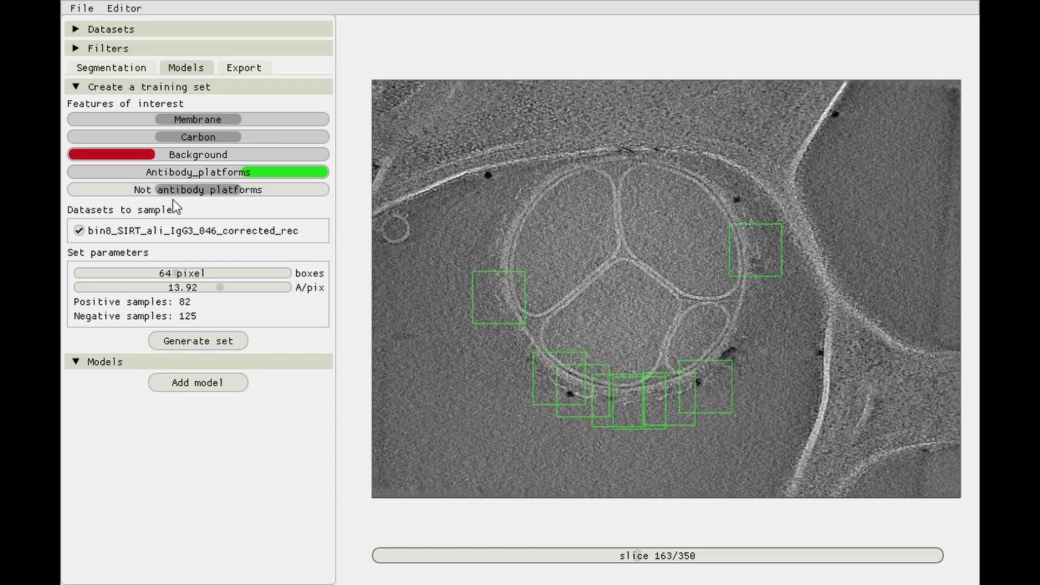
left_click(146, 190)
scroll(588, 405, "down", 13)
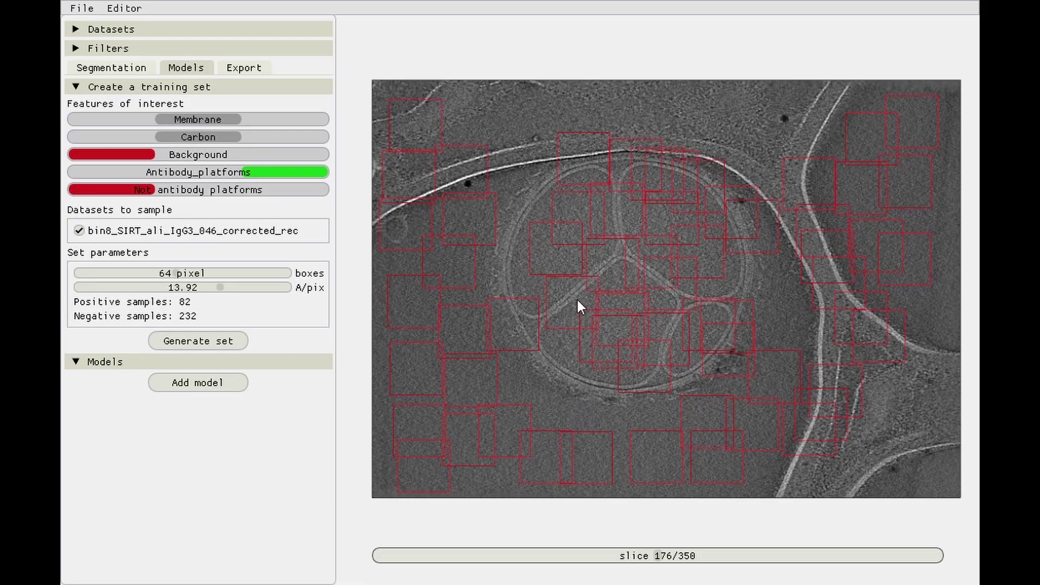
left_click(197, 340)
left_click(83, 91)
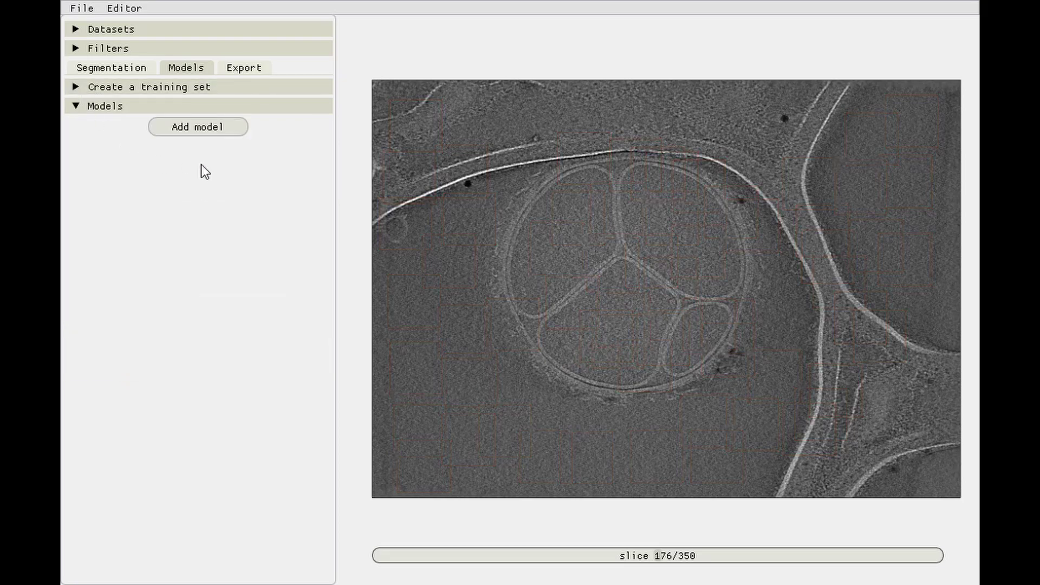
Add a new model and set its architecture to VGGNet.
left_click(183, 130)
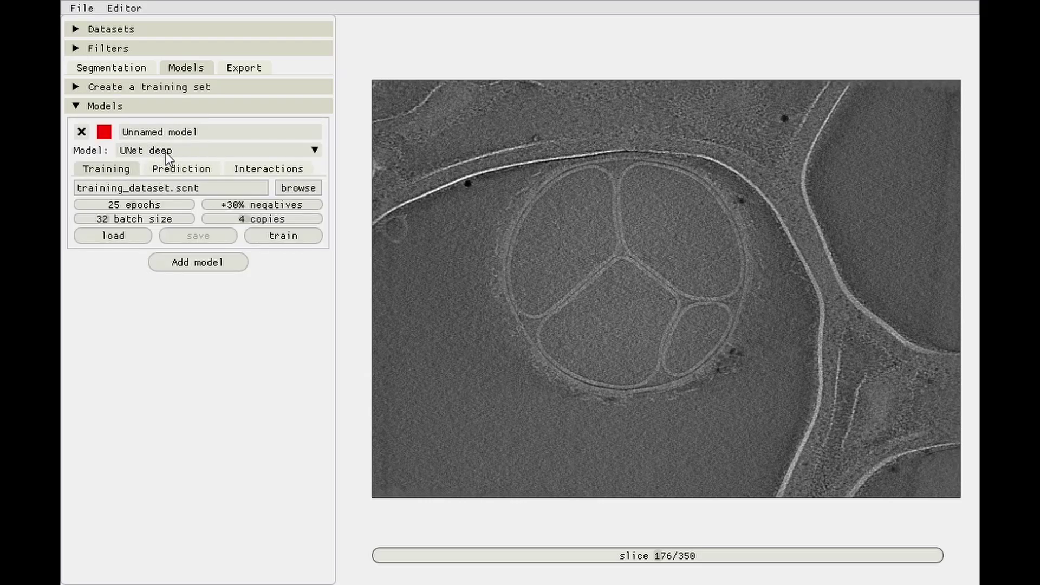
left_click(165, 152)
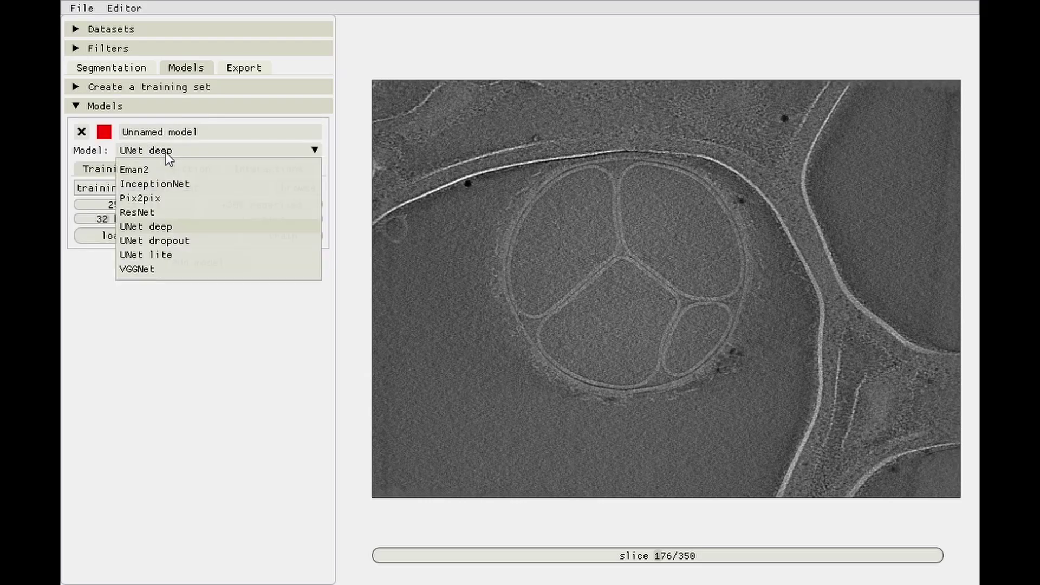
left_click(157, 269)
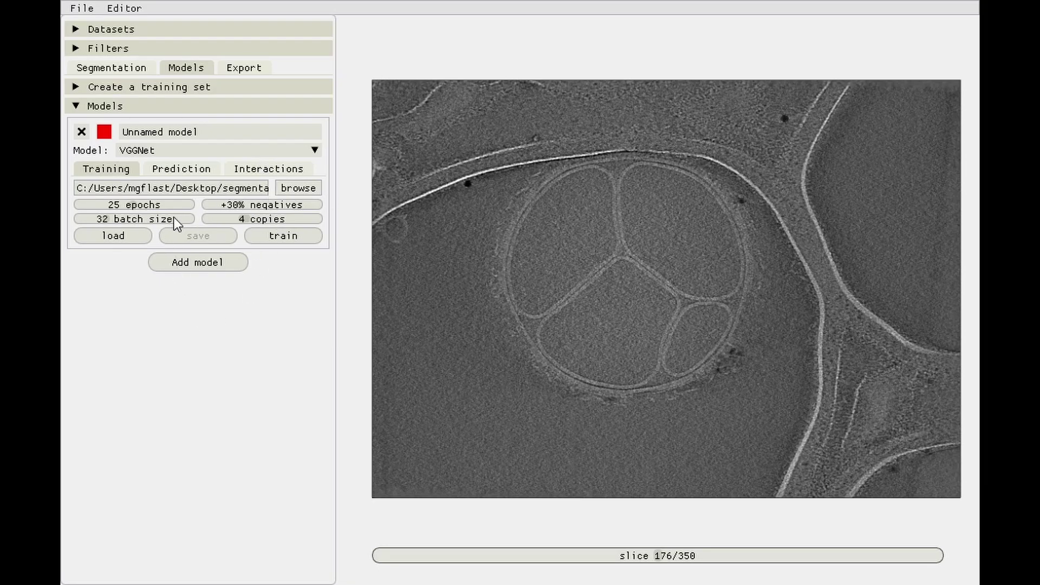
Set the model's training parameters to 50 epochs, +100% negatives and 10 copies.
left_click_drag(135, 207, 689, 243)
left_click_drag(239, 207, 249, 262)
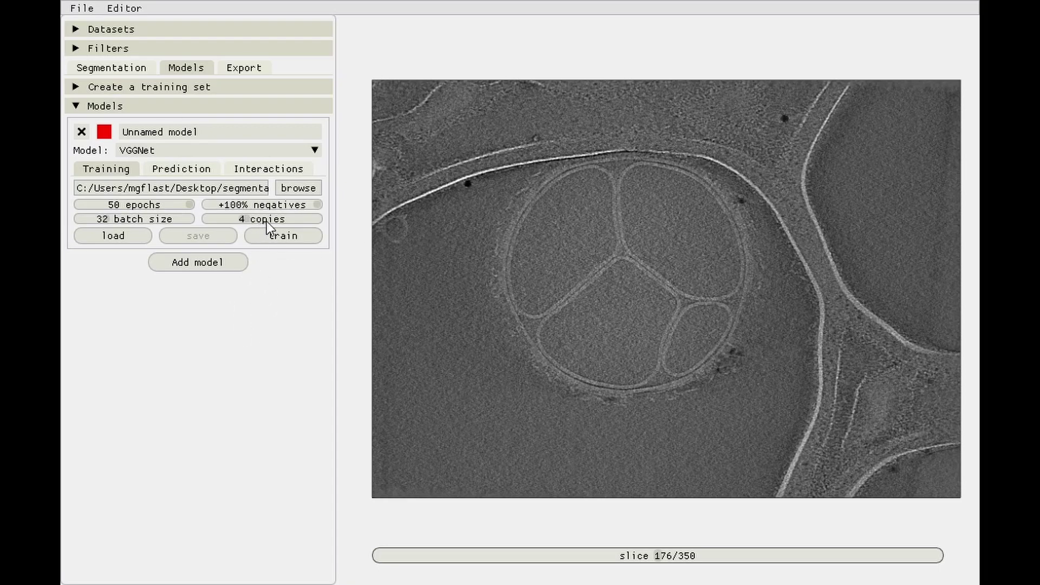
left_click_drag(248, 220, 554, 227)
Change the training set selection to Membrane positive and Background negative, with both antibody platform features neutral.
left_click(111, 87)
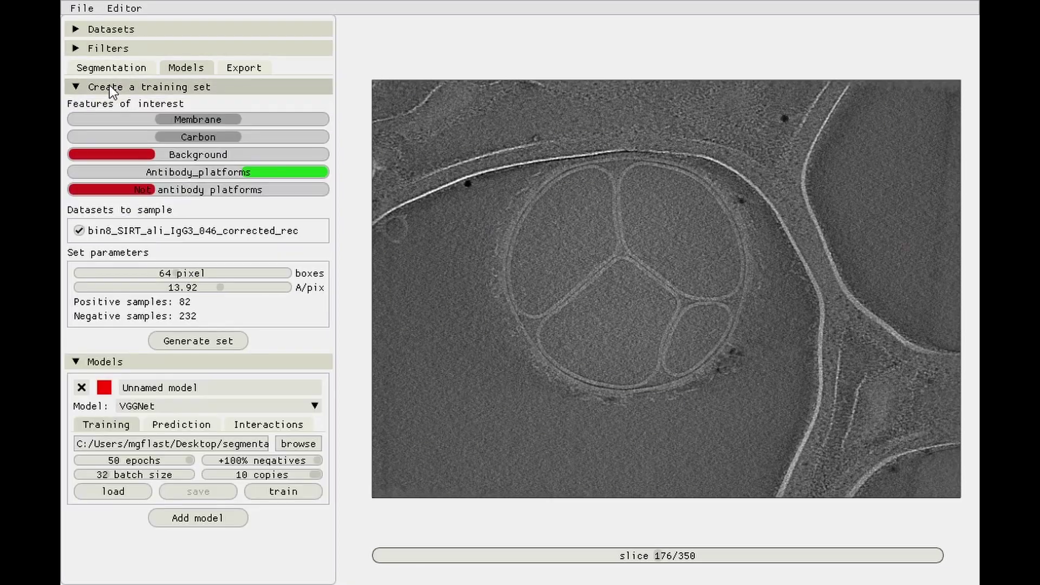
left_click(222, 154)
left_click(214, 172)
left_click(208, 189)
left_click(279, 116)
left_click(131, 156)
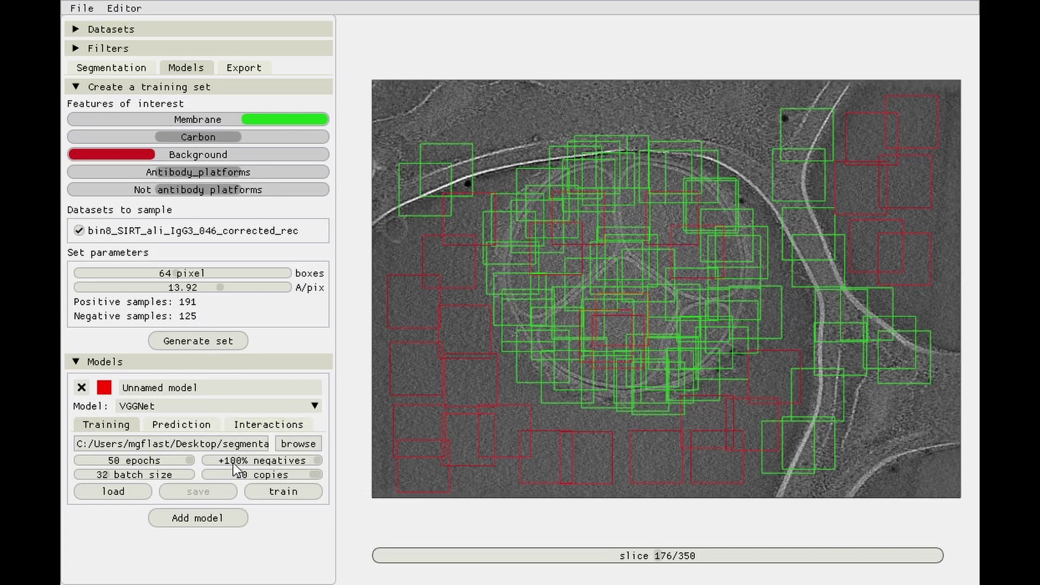
left_click(130, 87)
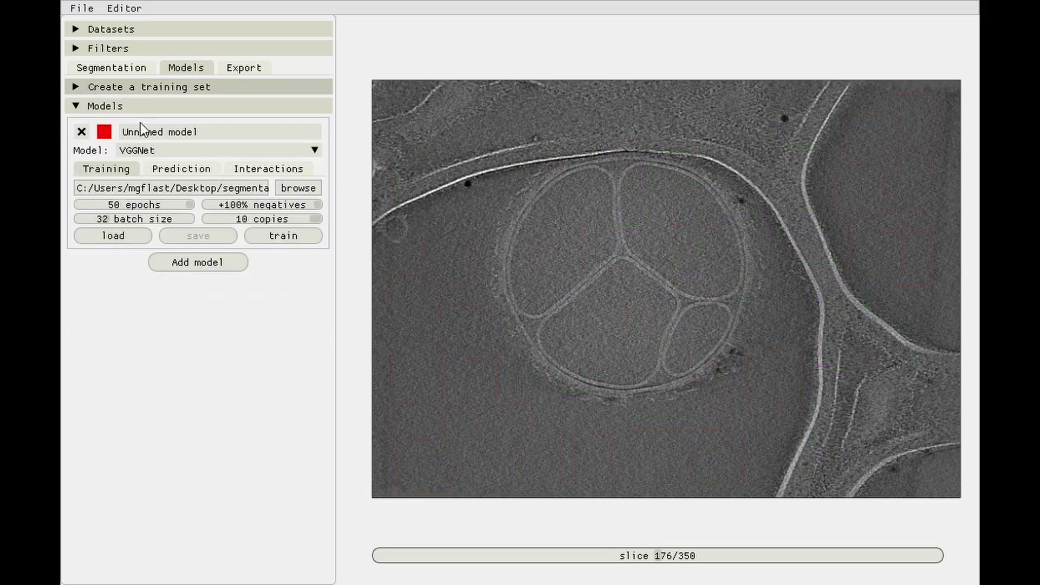
Set the number of copies to 5 and start training the VGGNet model.
double_click(259, 219)
type("5")
key("Return")
left_click(271, 236)
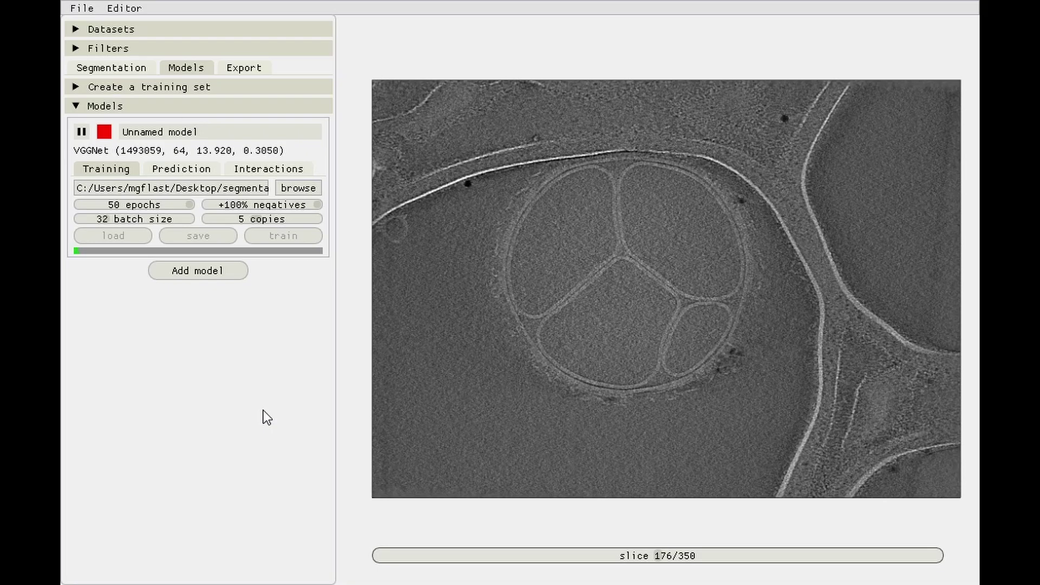
Enable cropping and place a reduced crop region over the lower-left part of the compartmented round vesicle.
left_click(80, 47)
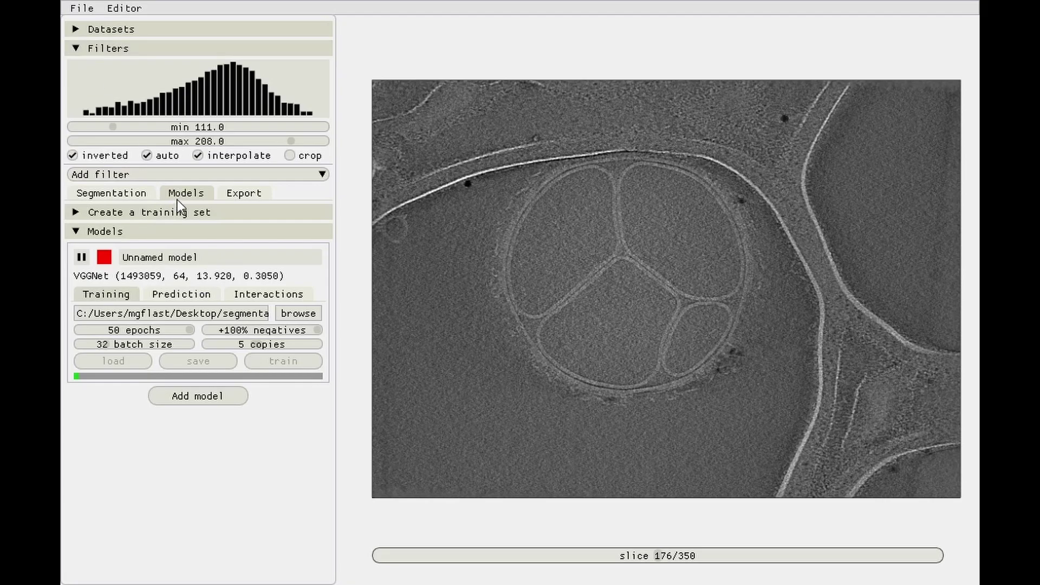
left_click(289, 155)
left_click_drag(720, 258, 715, 236)
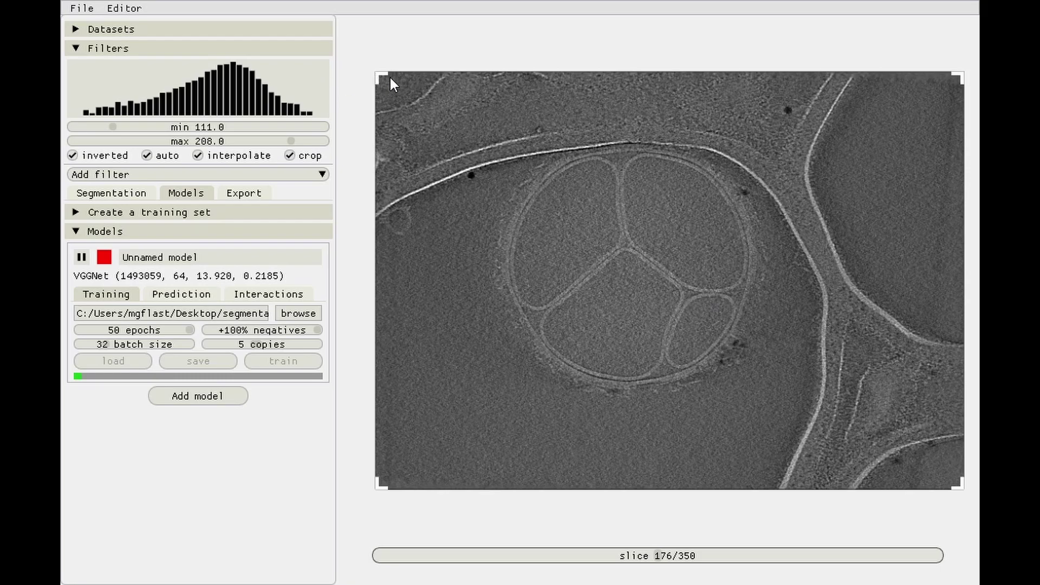
left_click_drag(390, 78, 705, 286)
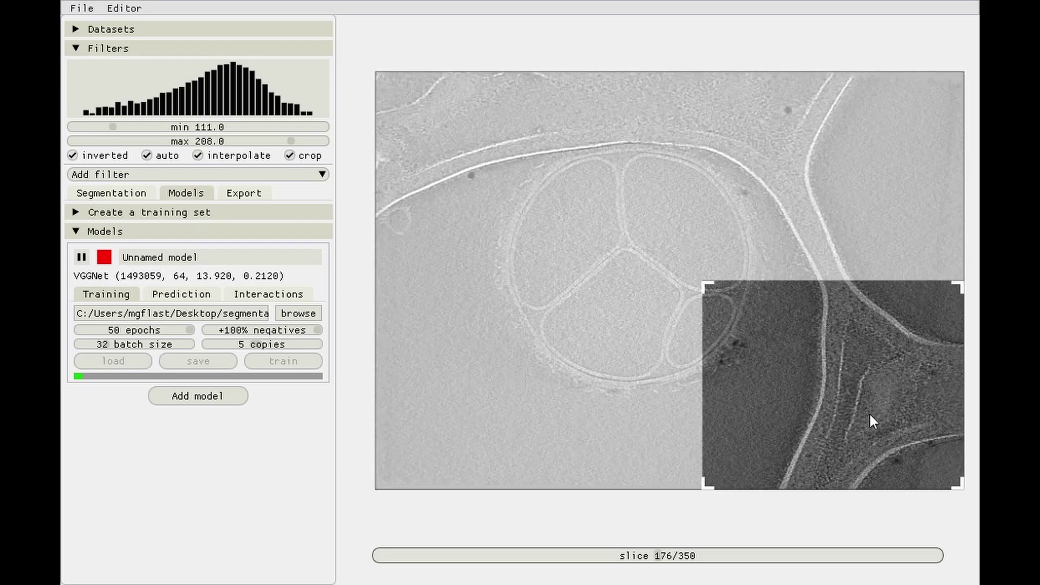
left_click_drag(868, 391, 493, 466)
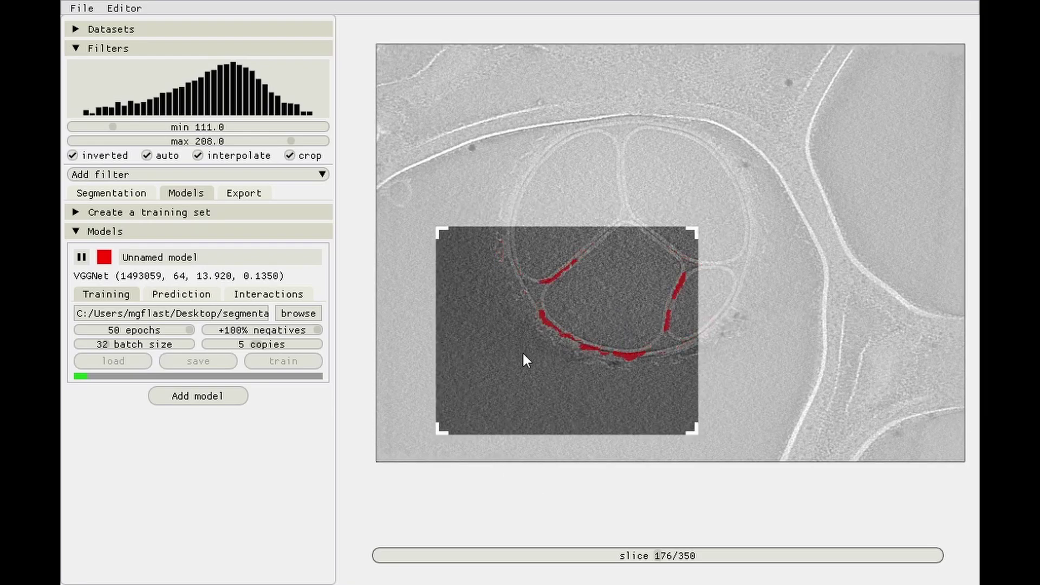
left_click_drag(523, 354, 575, 302)
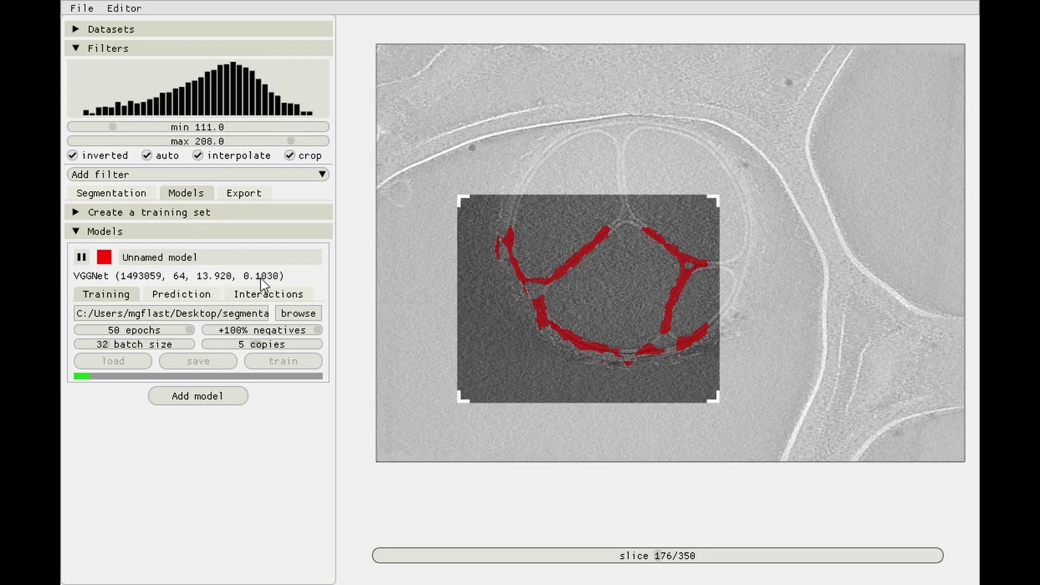
Show the model's prediction settings and assign the unnamed model the Membrane feature's name and colour.
left_click(184, 294)
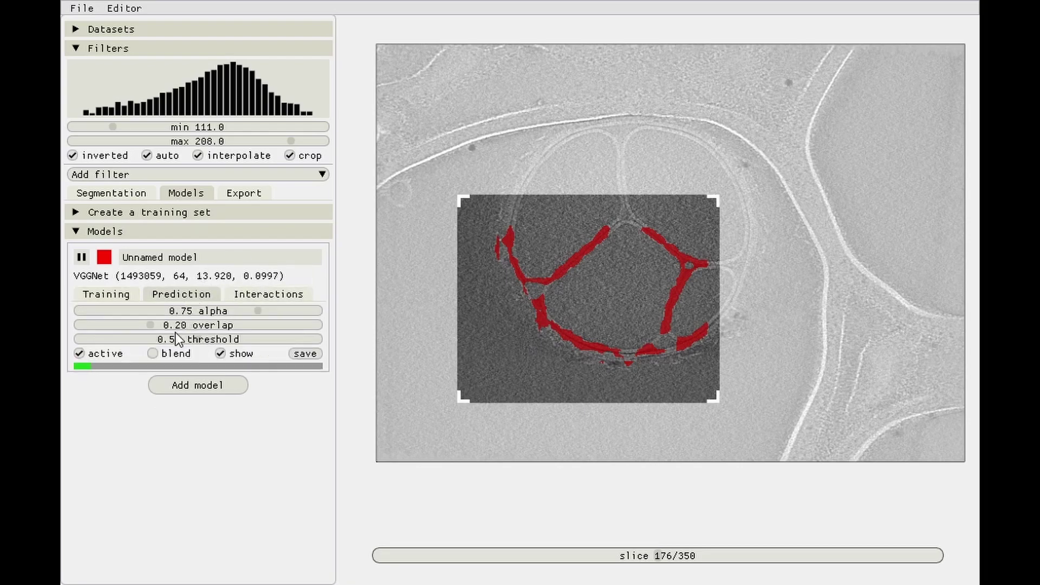
left_click(133, 259)
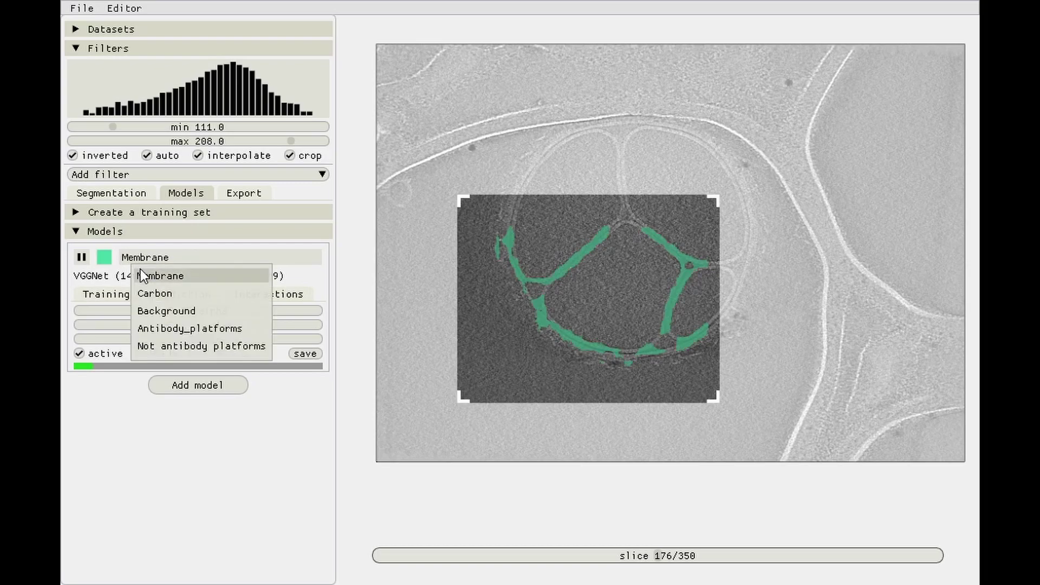
left_click(143, 274)
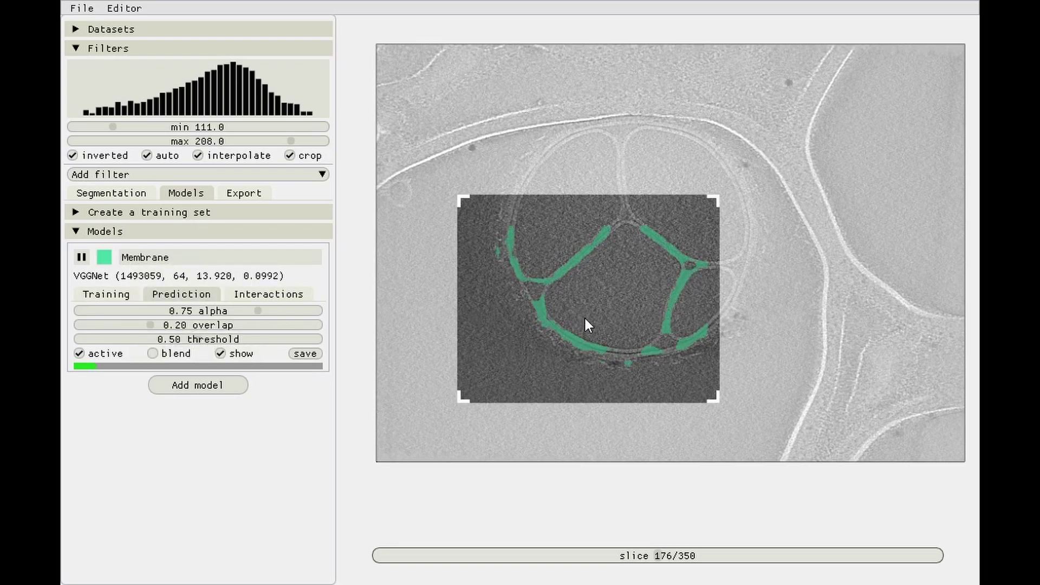
Compare the membrane prediction at overlap 0.67 and 0.00, finishing with the overlap set to 0.67.
left_click_drag(586, 317, 612, 304)
scroll(614, 306, "up", 2)
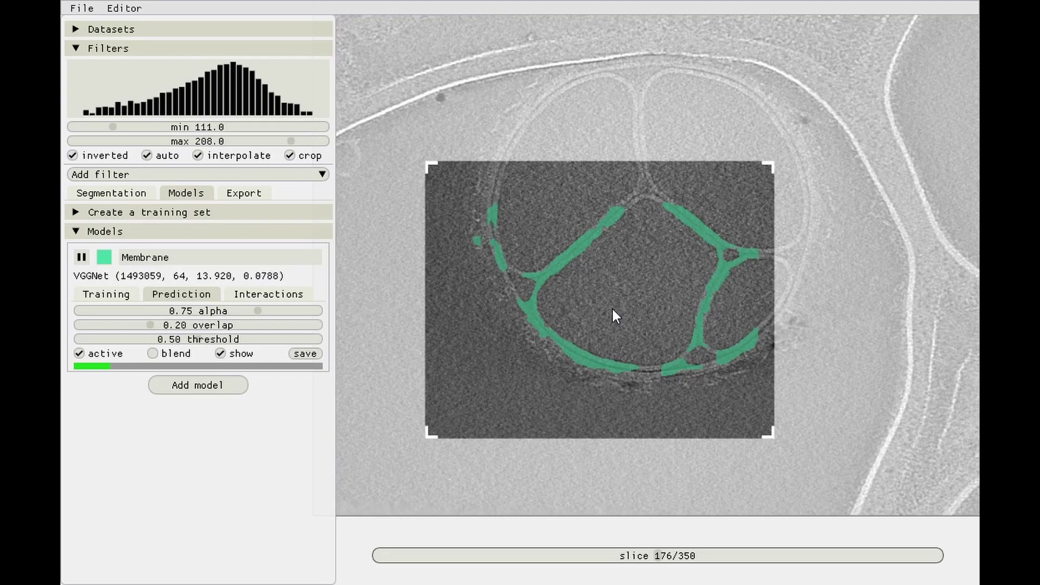
left_click_drag(156, 325, 604, 323)
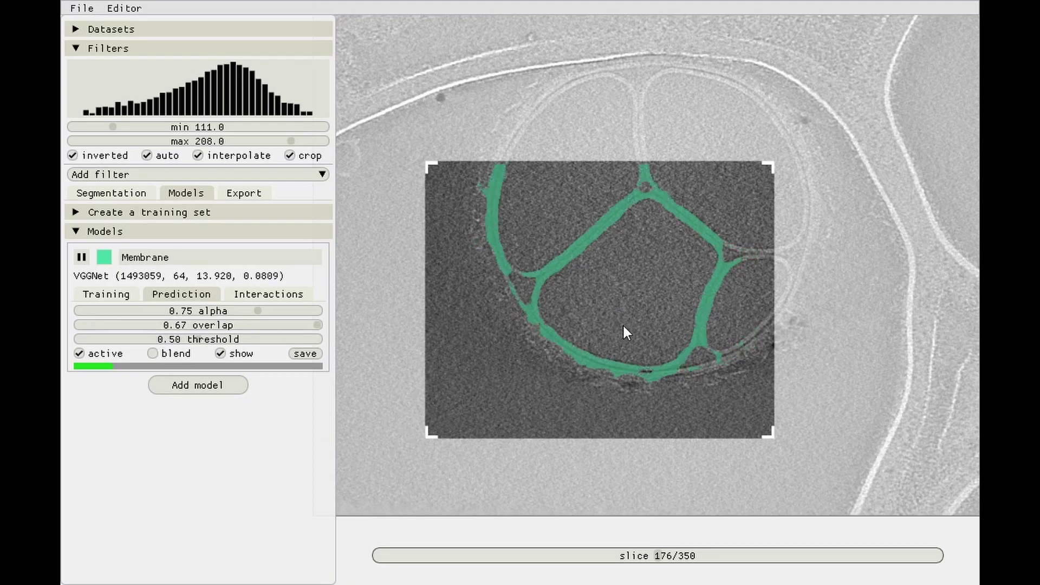
left_click_drag(307, 322, 80, 341)
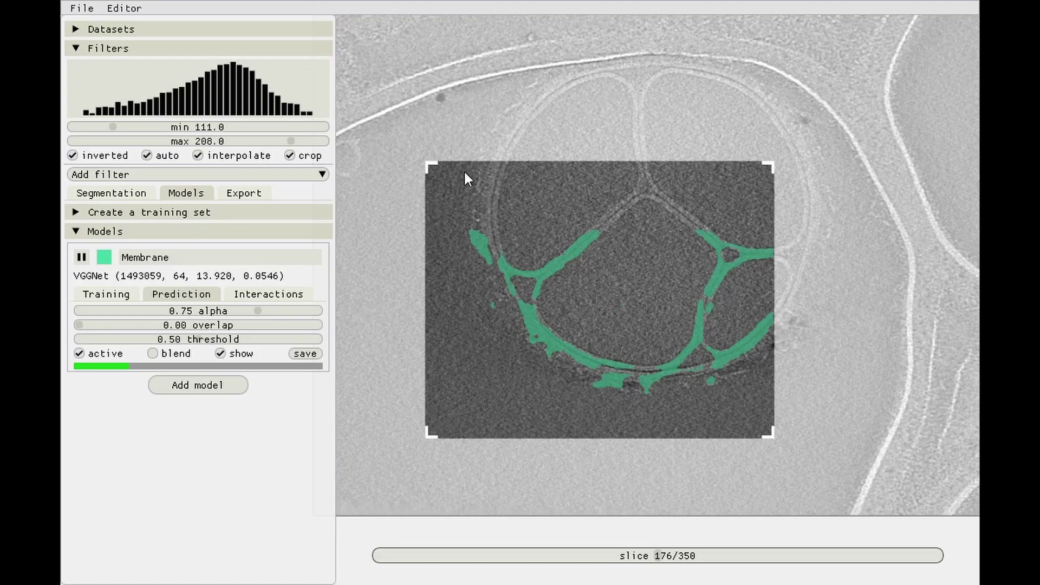
left_click_drag(174, 327, 485, 329)
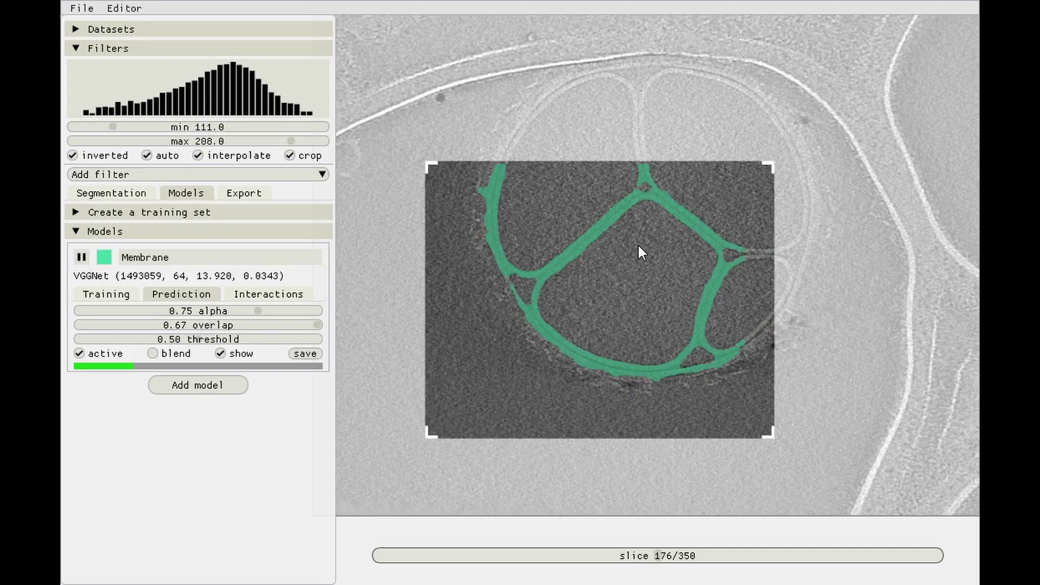
Widen the crop region around the vesicle and set the Membrane prediction's overlap to 0.00 and threshold to 0.54.
left_click_drag(770, 433, 806, 437)
left_click_drag(207, 325, 76, 325)
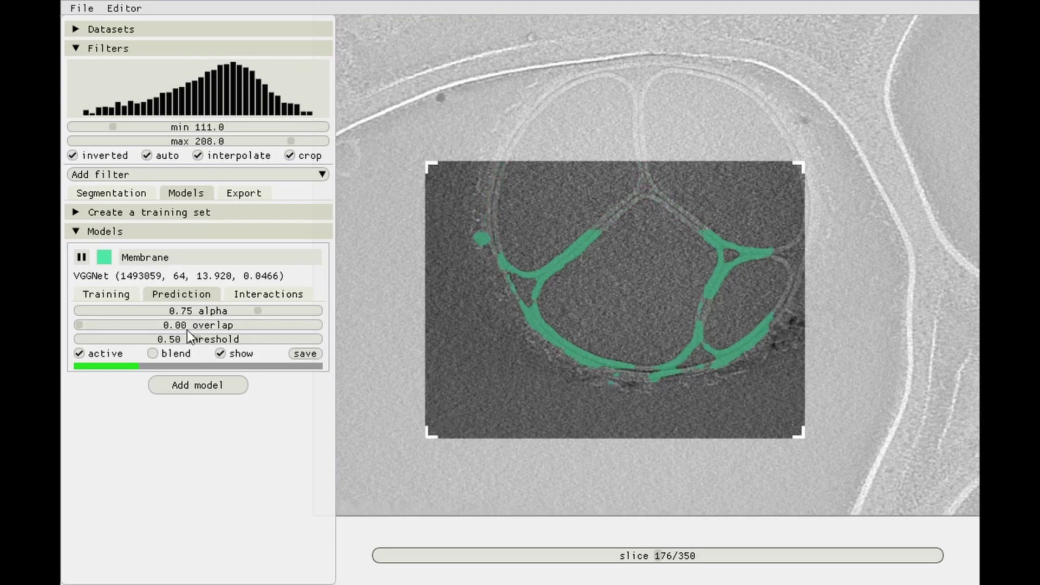
left_click_drag(186, 339, 207, 355)
Expand the crop region until it covers the whole tomogram slice.
scroll(649, 262, "down", 5)
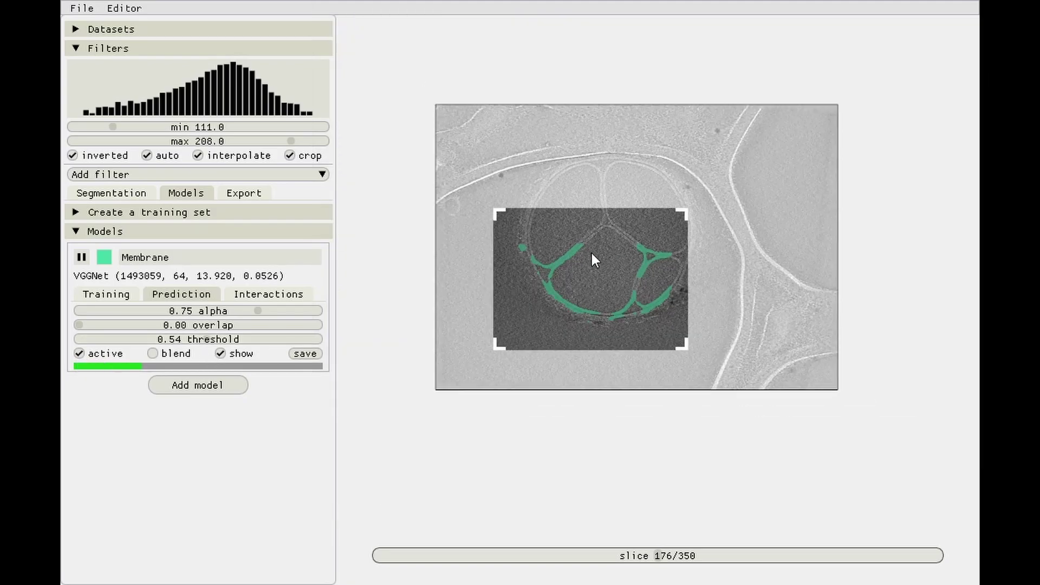
left_click_drag(671, 208, 835, 106)
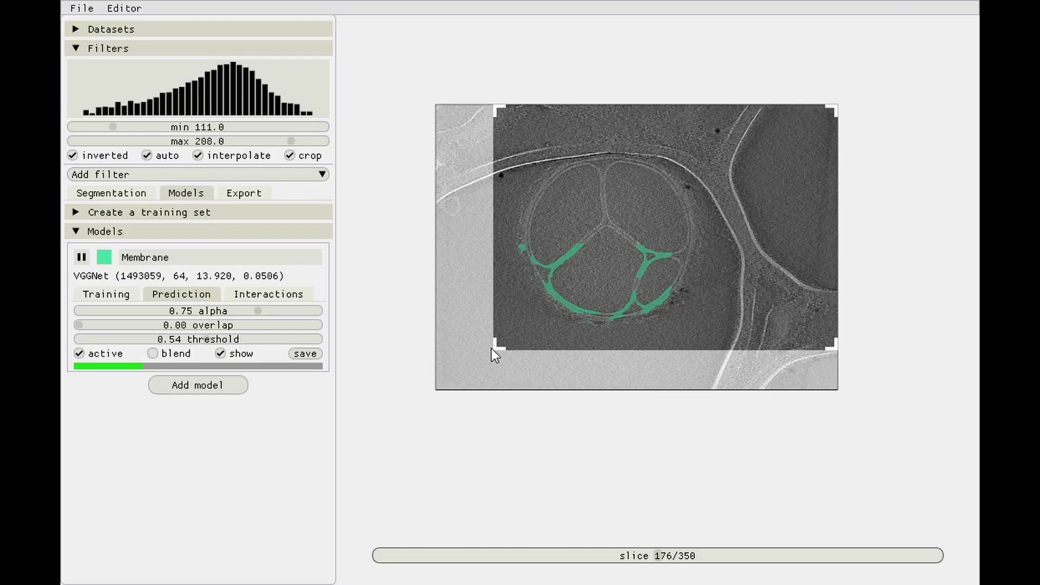
left_click_drag(494, 352, 480, 365)
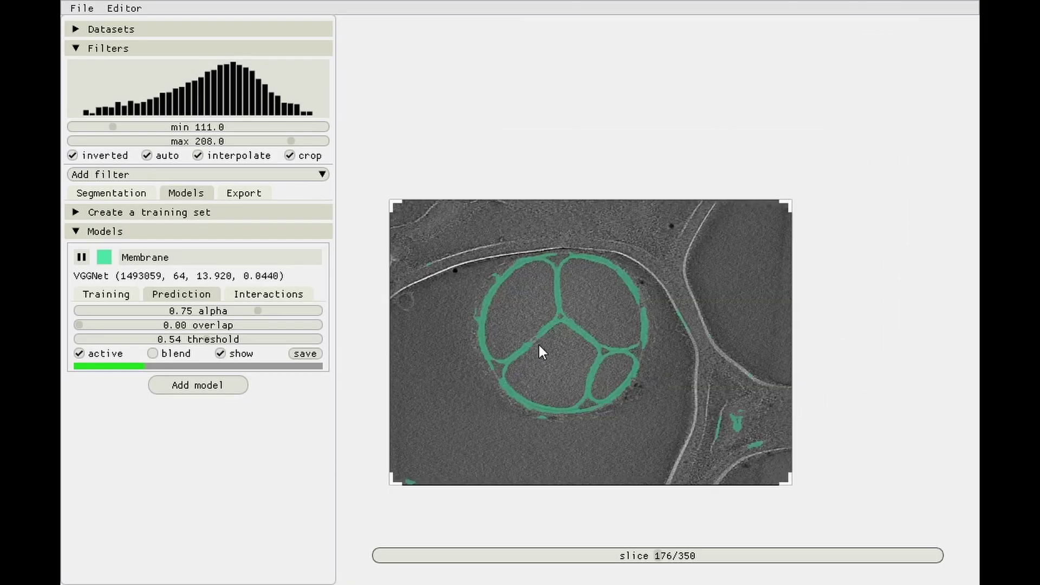
Set the Membrane prediction's overlap to 0.34 and alpha to 1.00, and enable blending for its overlay.
scroll(538, 343, "up", 5)
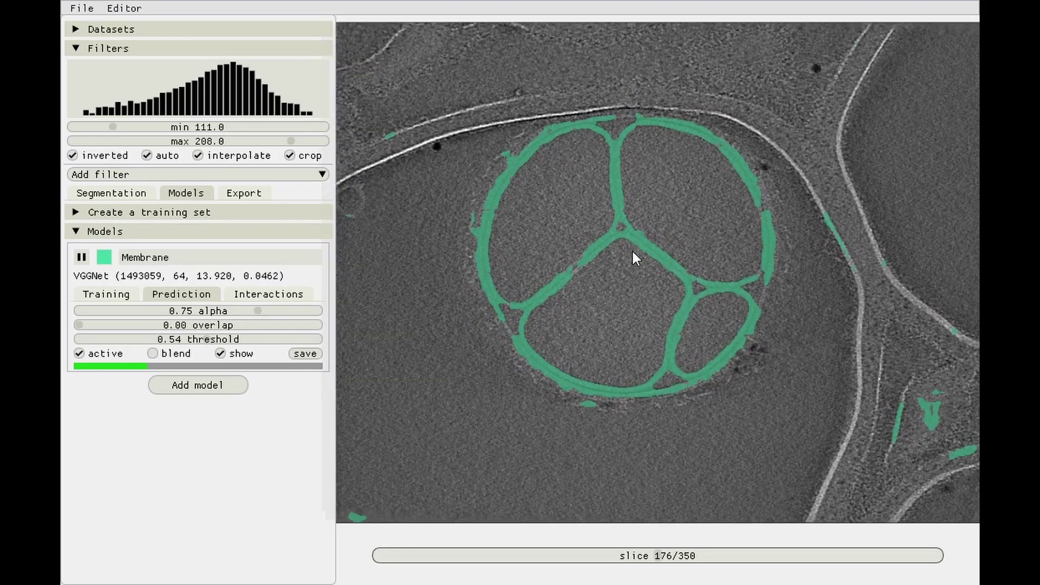
scroll(580, 281, "down", 2)
left_click_drag(174, 325, 217, 326)
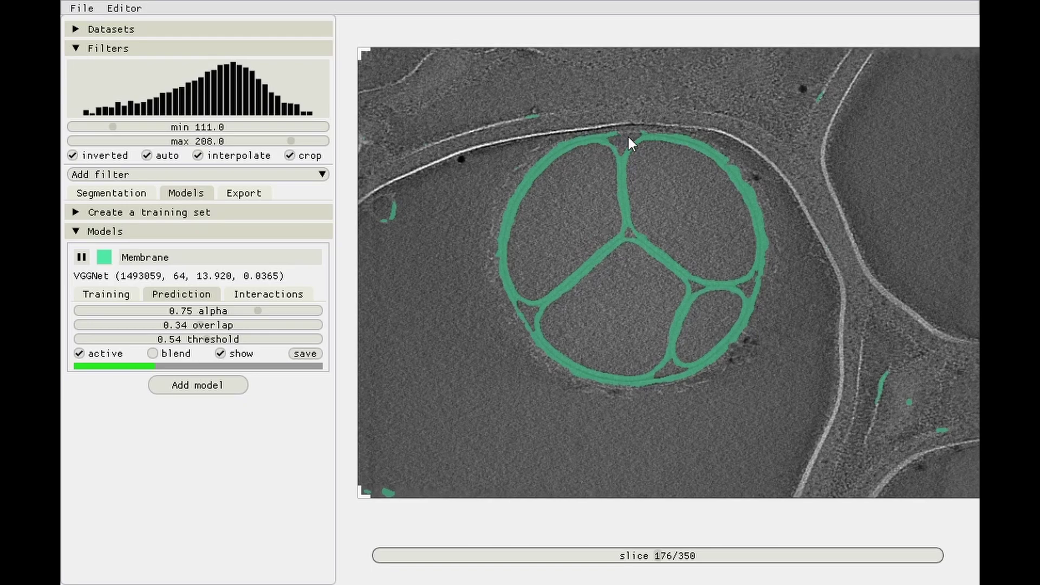
scroll(634, 138, "up", 5)
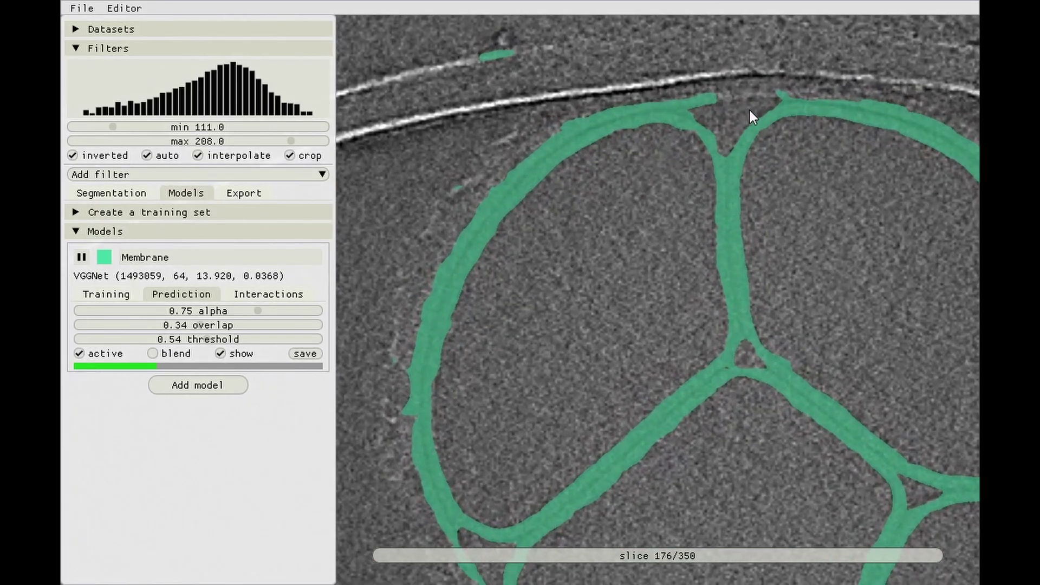
left_click_drag(254, 313, 401, 305)
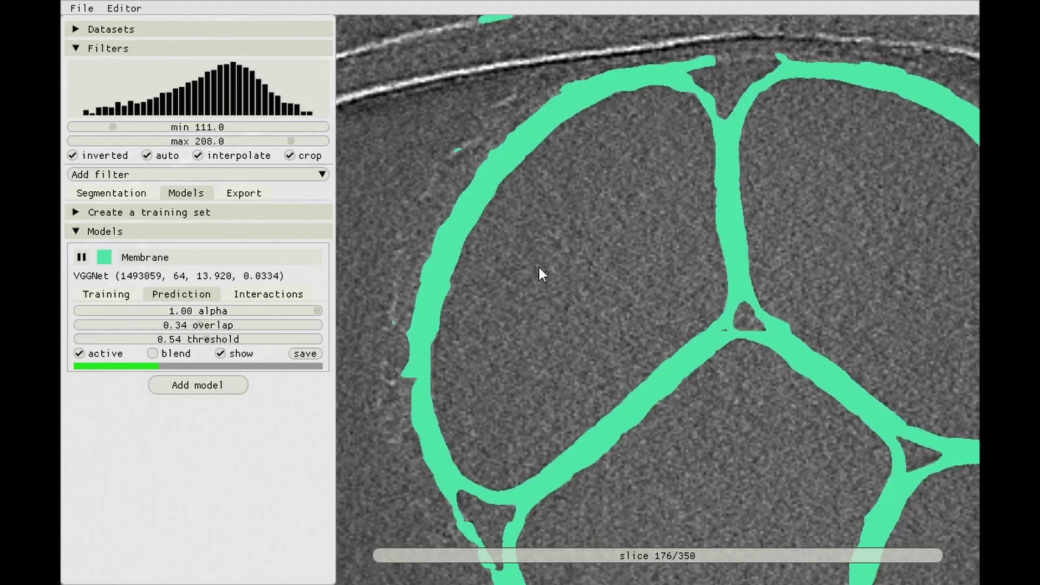
left_click(153, 353)
scroll(671, 298, "down", 5)
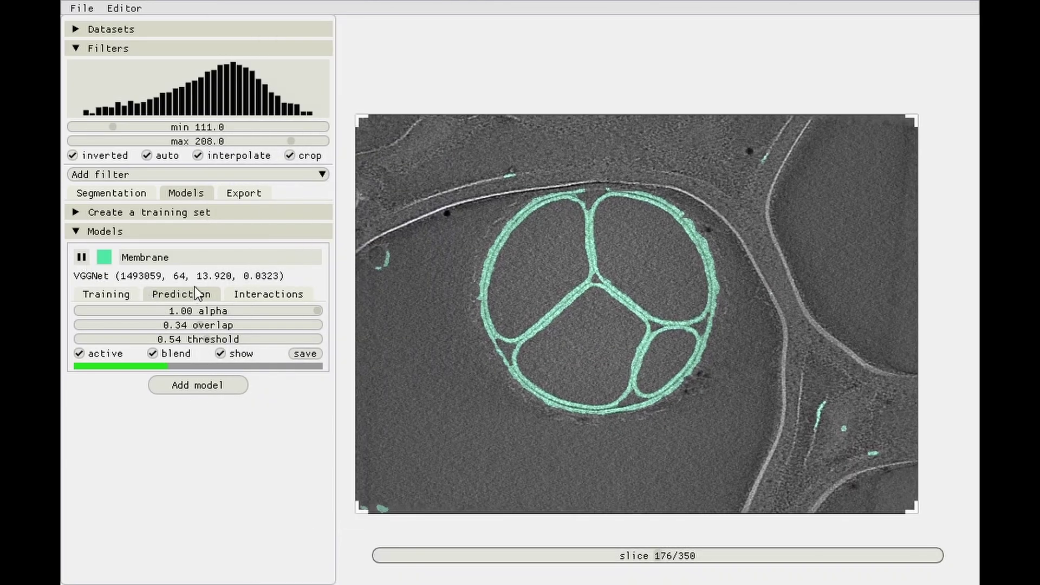
Stop the Membrane model's training and add a second VGGNet model with the Carbon feature's name and colour.
left_click(81, 257)
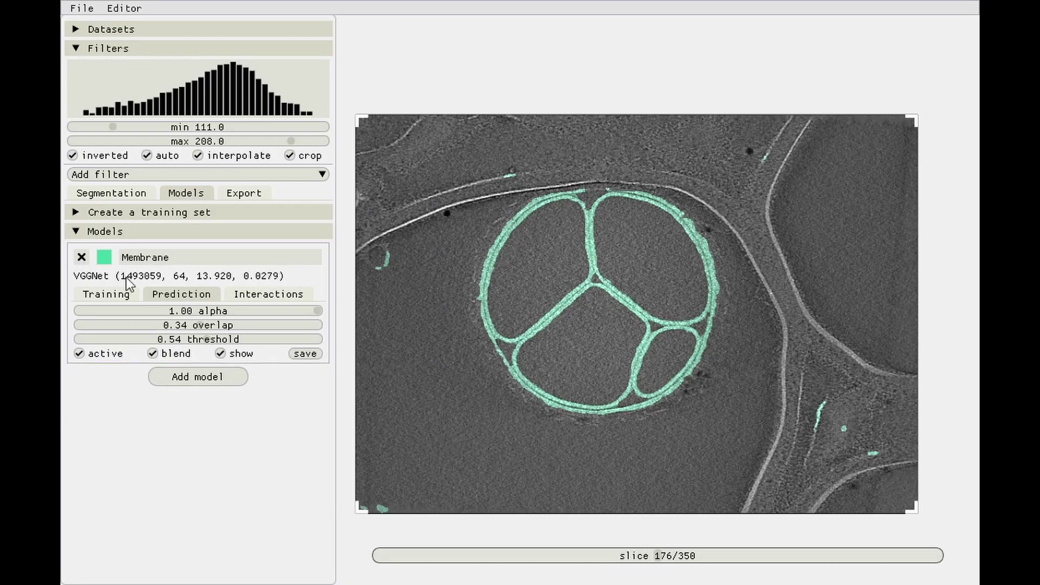
left_click(177, 378)
left_click(161, 379)
left_click(179, 405)
left_click(154, 400)
left_click(142, 518)
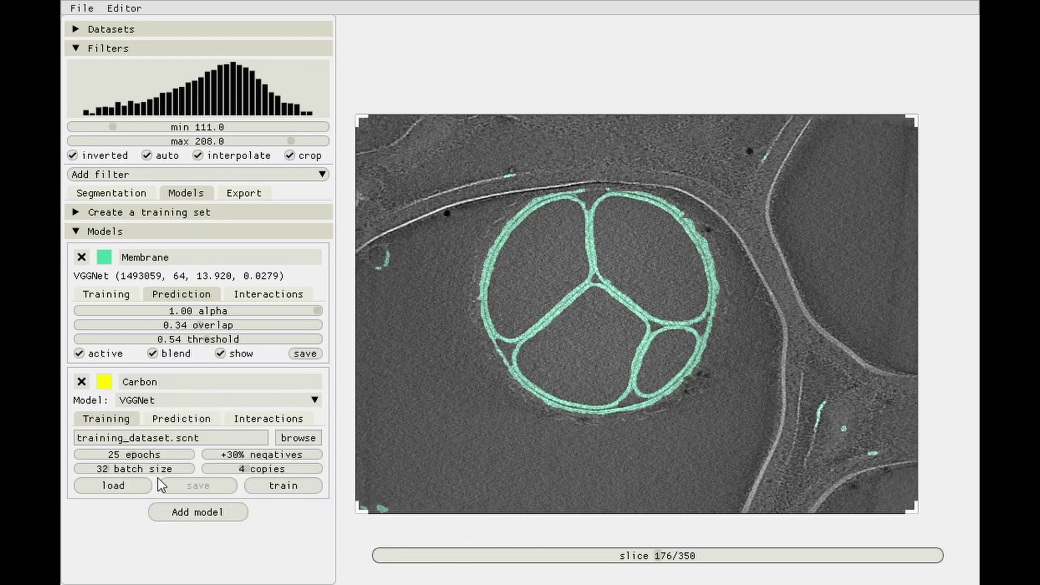
Load a training dataset for the Carbon model and train it with 50 epochs, +100% negatives and 5 copies.
left_click_drag(138, 458, 293, 444)
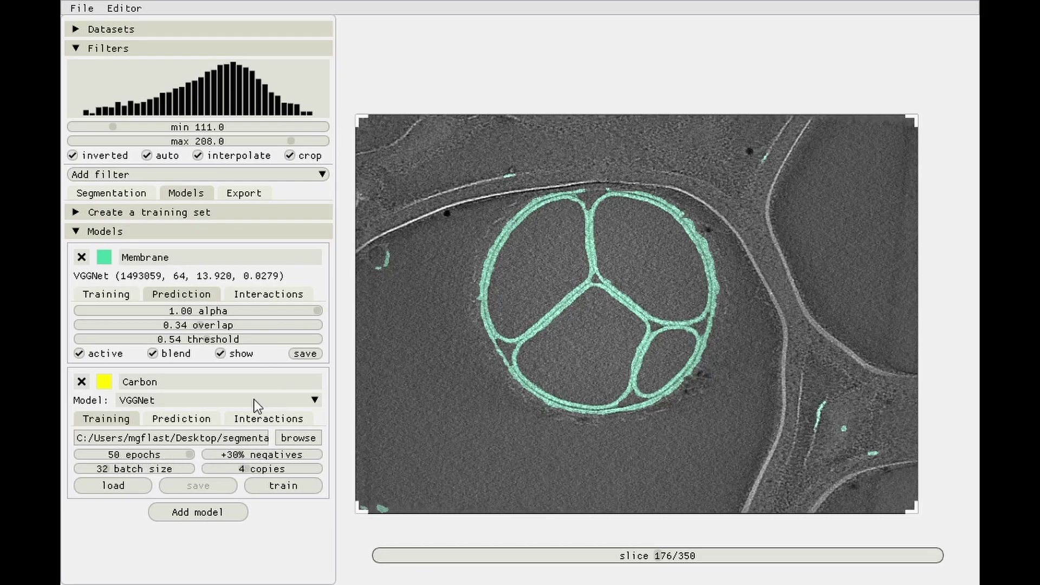
left_click(95, 295)
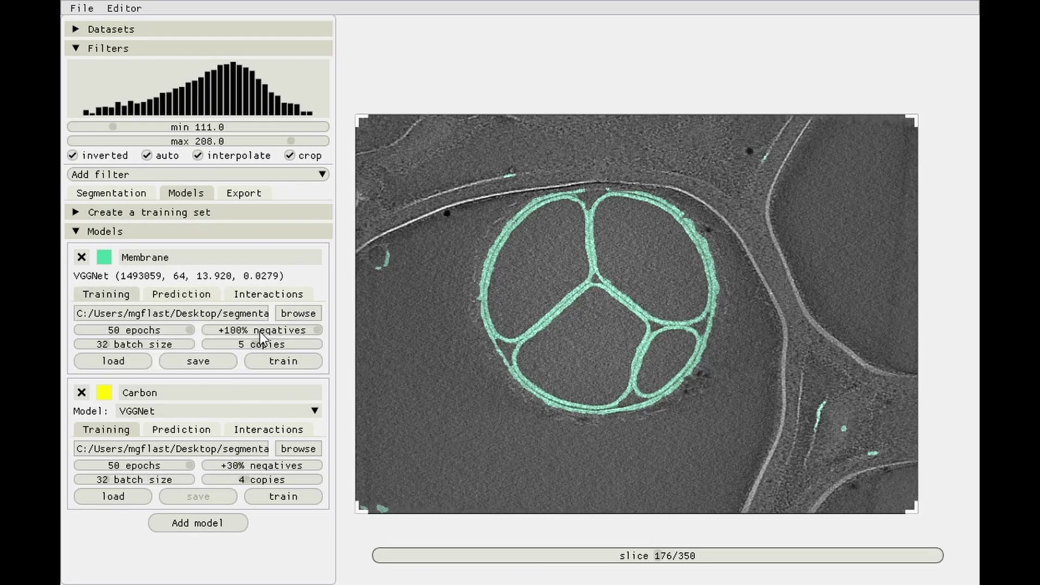
left_click_drag(297, 467, 343, 487)
left_click_drag(276, 485, 255, 483)
left_click(276, 499)
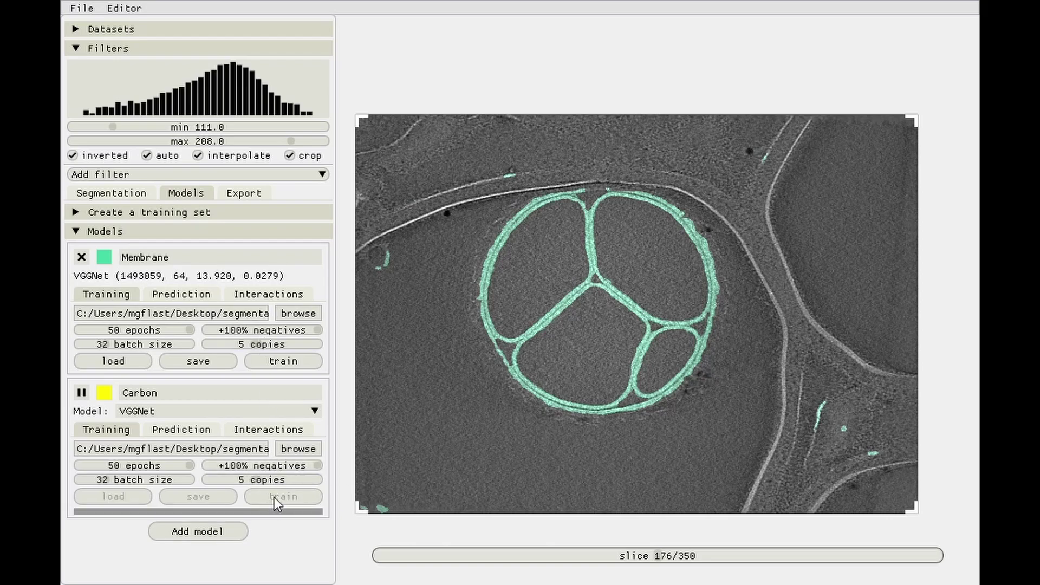
Deactivate the Membrane prediction and set the Carbon prediction's threshold to 0.27.
left_click(178, 297)
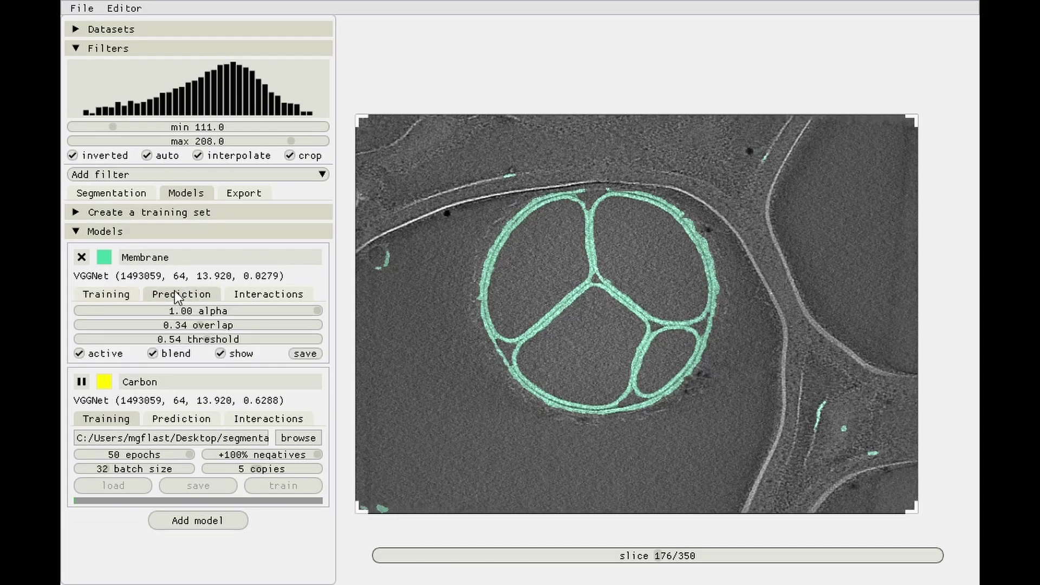
left_click(79, 355)
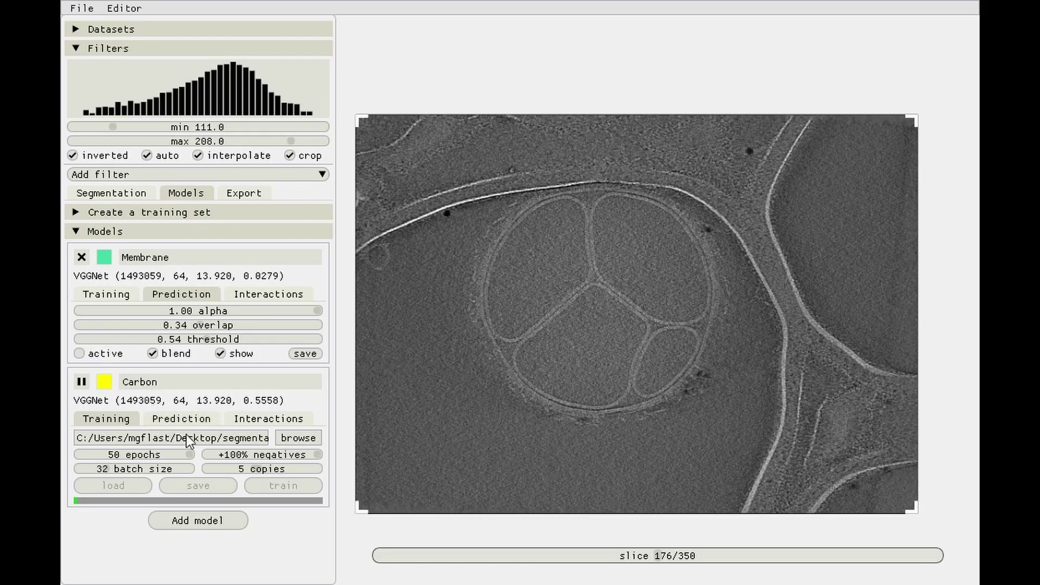
left_click(178, 418)
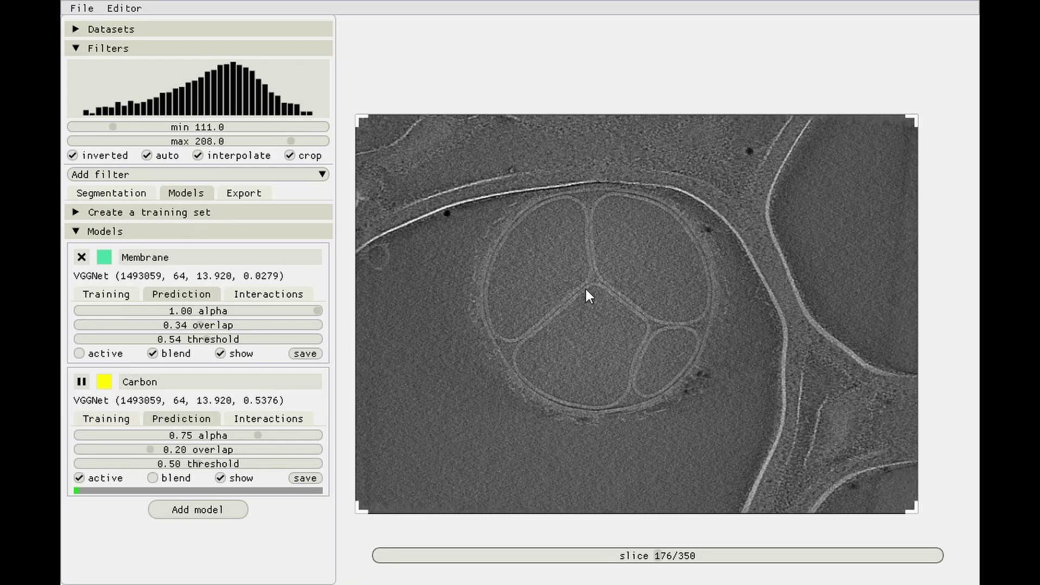
mouse_move(162, 469)
left_mouse_down()
mouse_move(121, 469)
mouse_move(142, 468)
left_mouse_up()
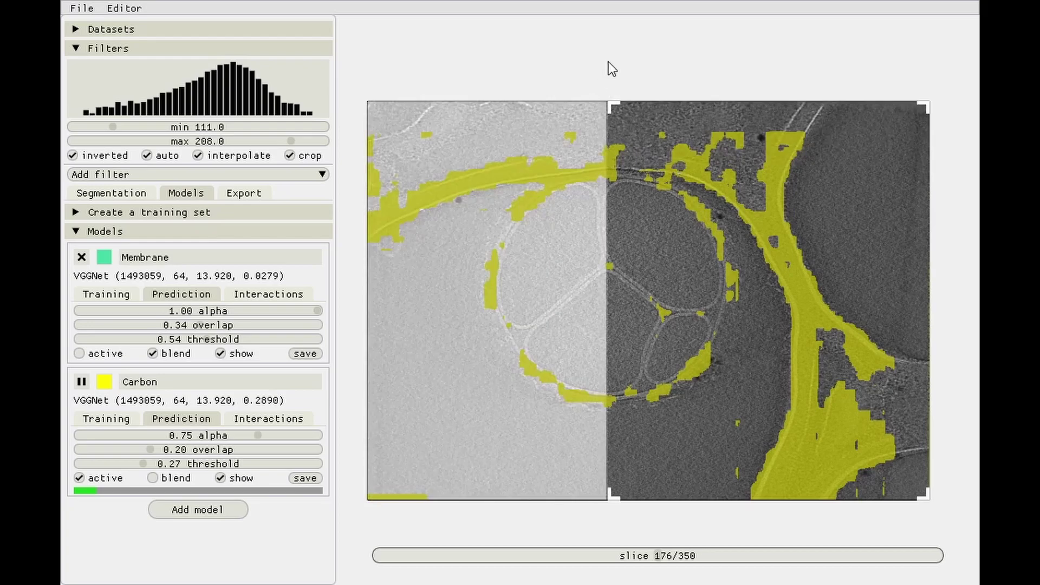
Adjust the crop region while inspecting the Carbon prediction, extending it back over the whole slice.
left_click_drag(737, 265, 643, 297)
left_click_drag(803, 112, 924, 104)
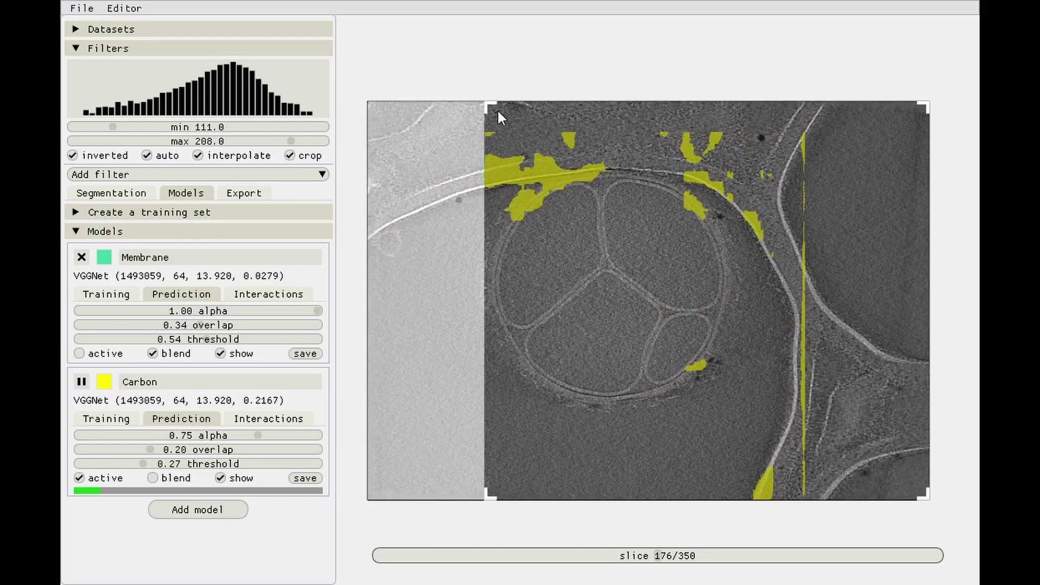
left_click_drag(492, 107, 379, 103)
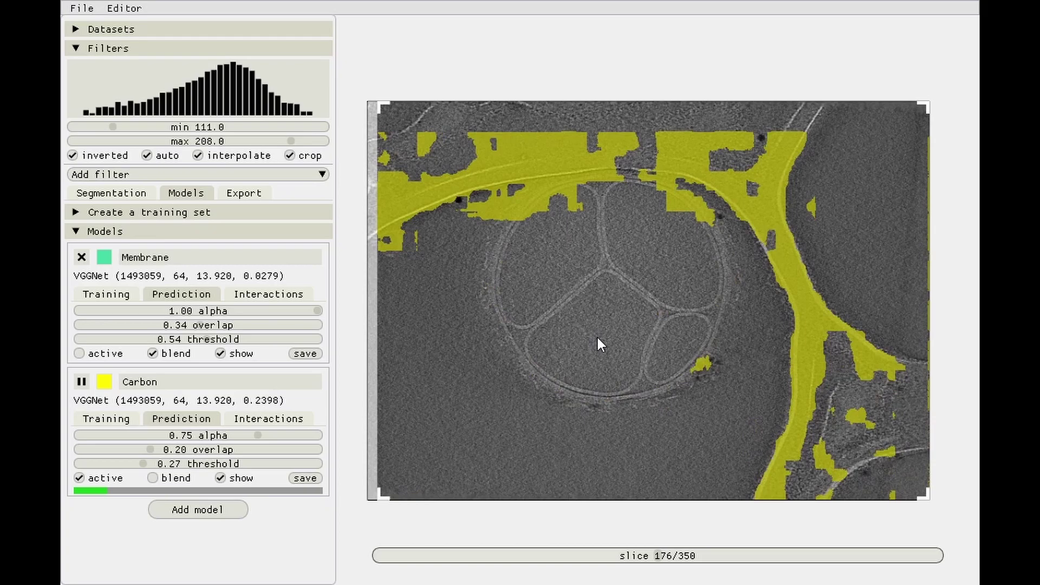
left_click_drag(384, 105, 339, 89)
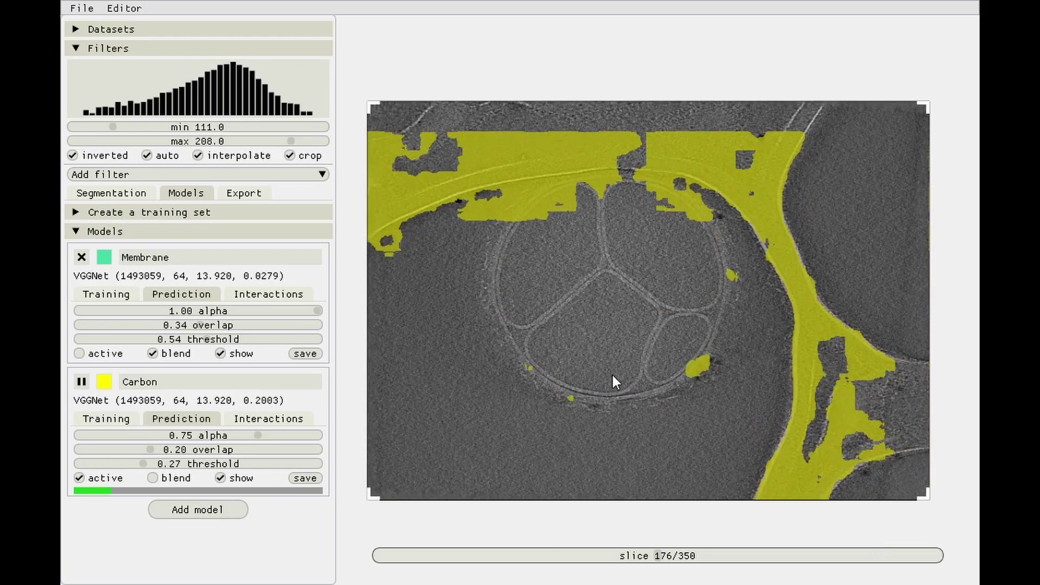
left_click(303, 478)
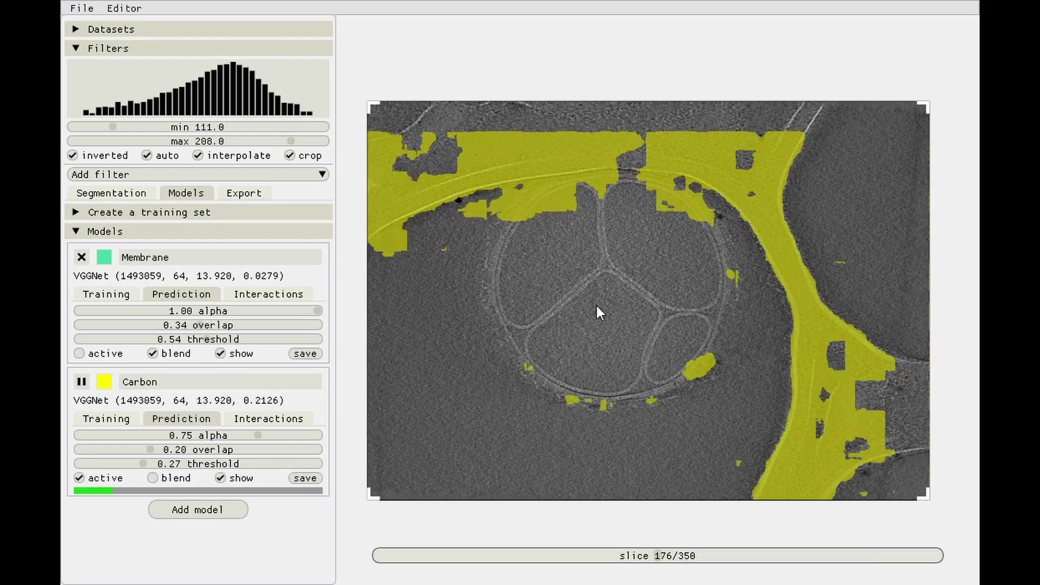
Set the Carbon prediction's threshold to 0.50.
double_click(174, 464)
type("0.5")
key("Return")
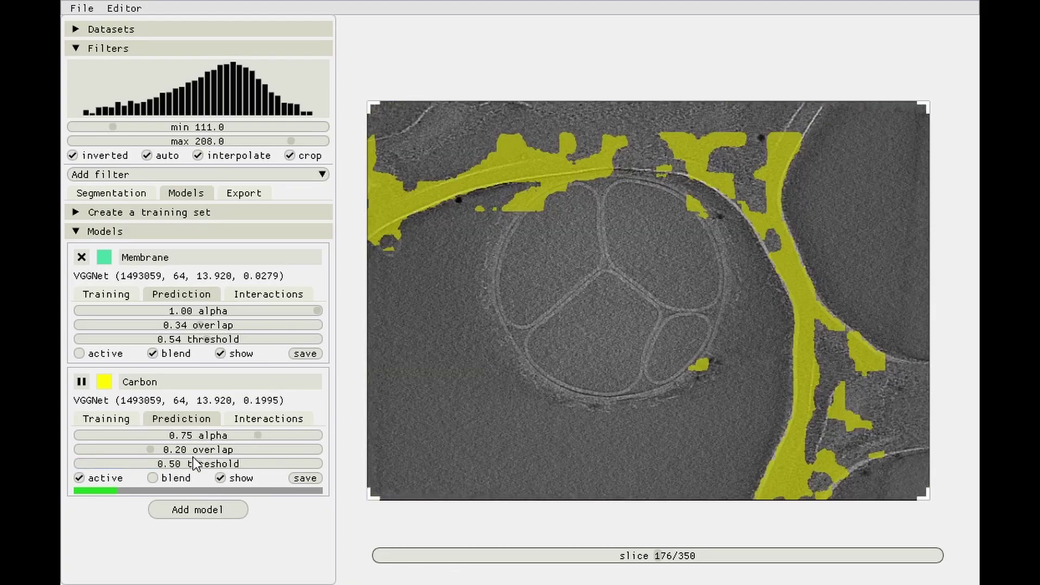
Try the Carbon prediction at overlap 0.67 with threshold 0.84, and at overlap 0.00 with threshold 0.66.
left_click_drag(203, 462, 278, 470)
left_click(216, 449)
left_click_drag(216, 450, 448, 358)
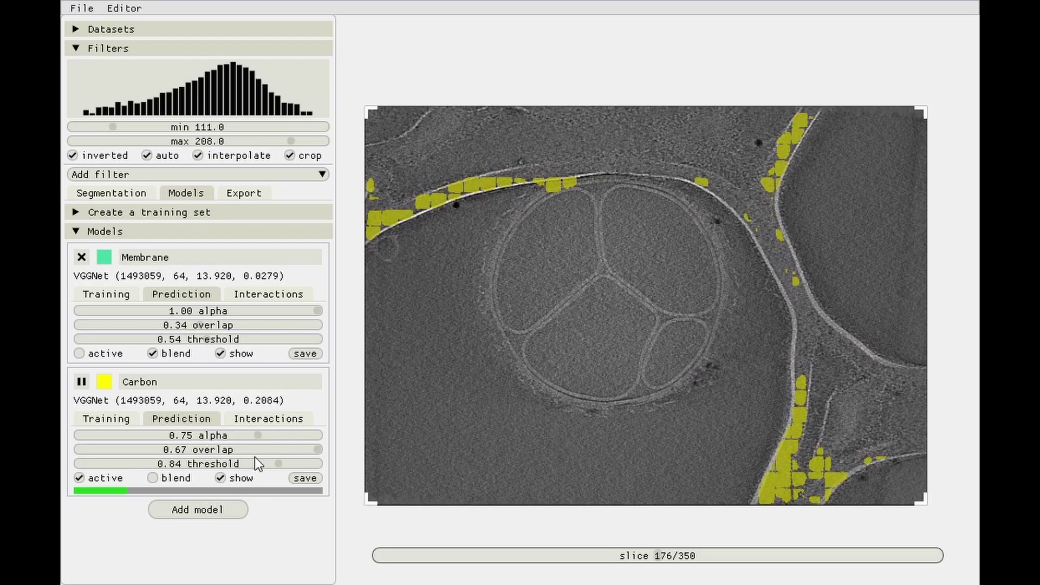
left_click_drag(254, 464, 78, 450)
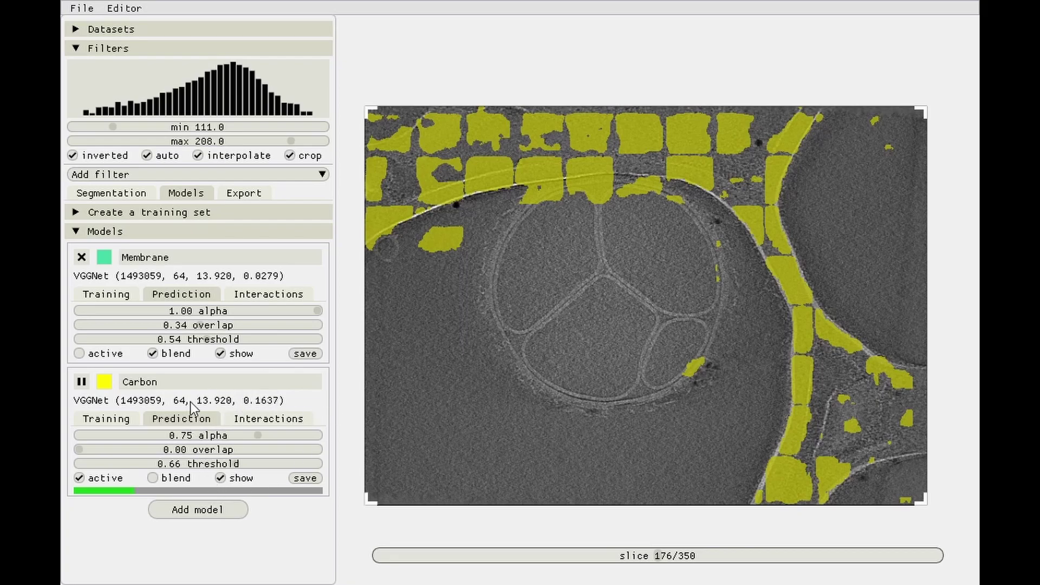
Turn cropping off to view the uncropped slice, and turn it back on to refresh the Carbon prediction.
left_click(290, 155)
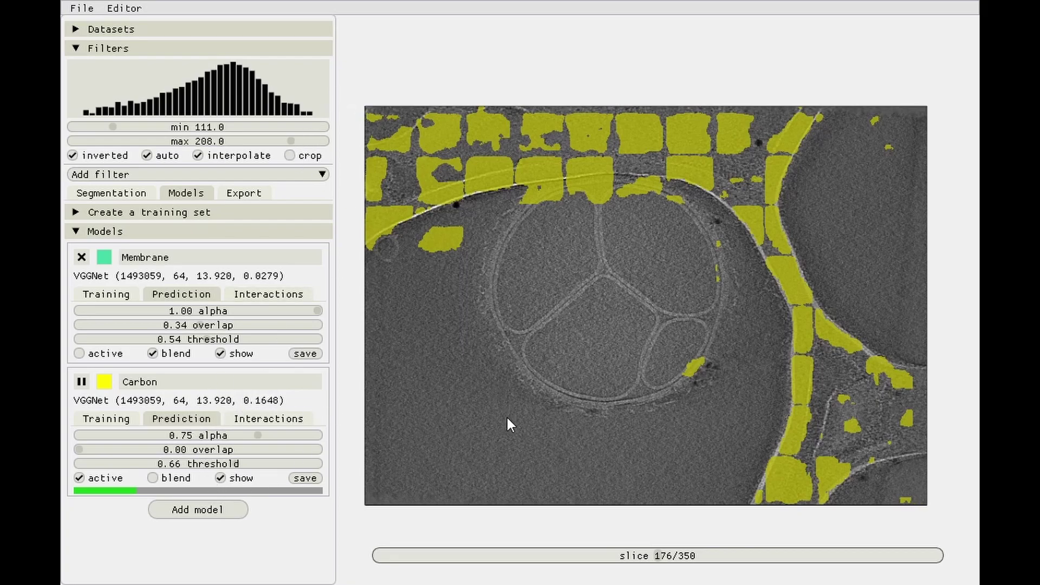
left_click_drag(524, 408, 531, 391)
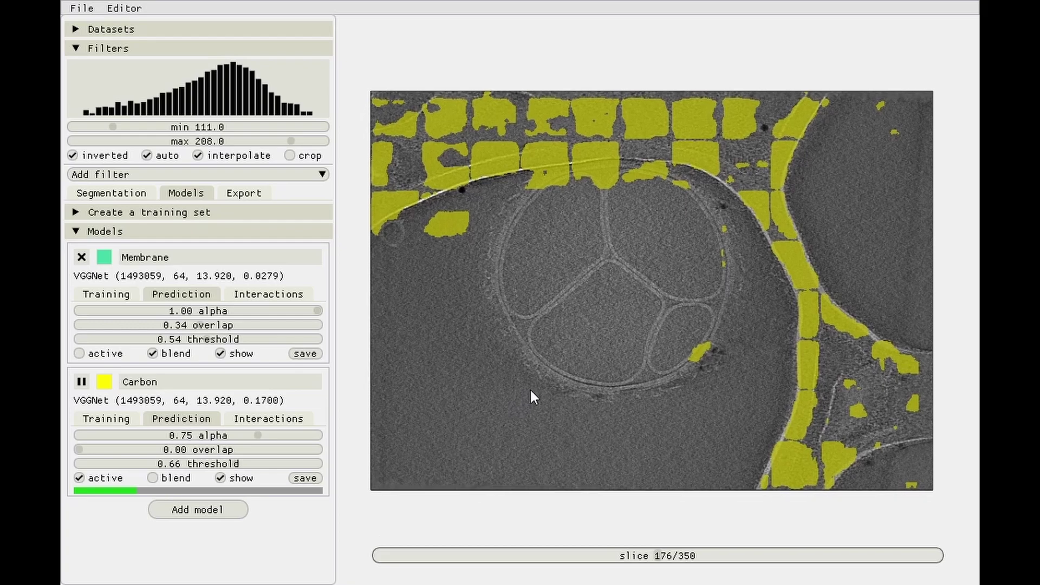
left_click(290, 155)
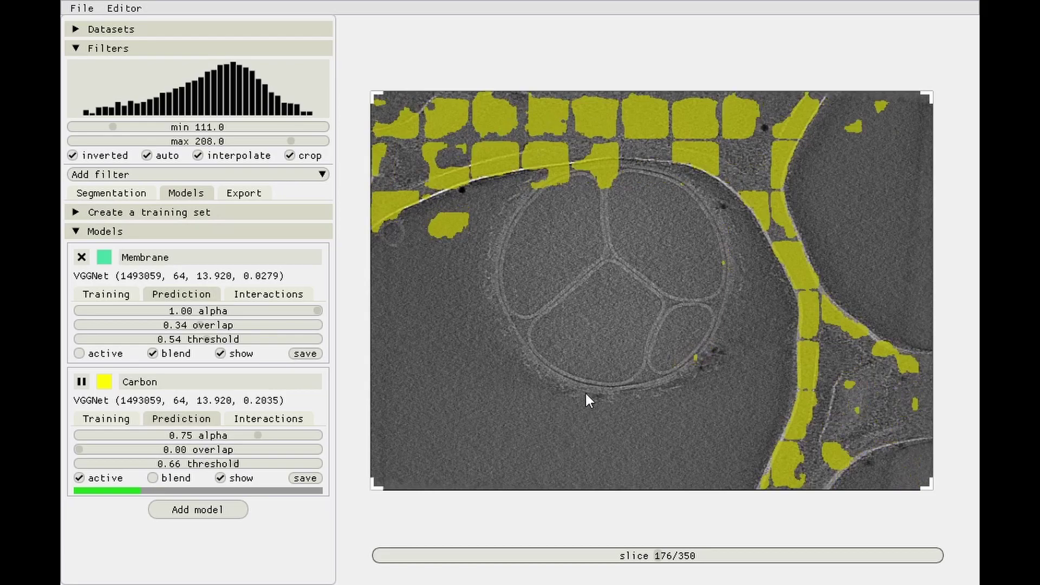
Set the Carbon prediction's overlap to 0.19 and threshold to 0.48.
left_click(193, 464)
left_click_drag(193, 463, 196, 461)
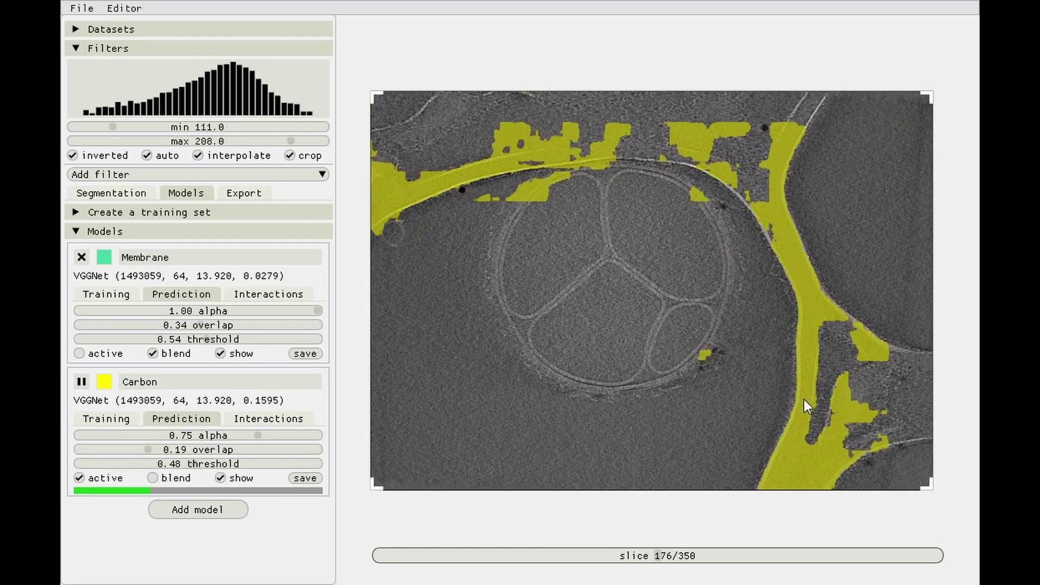
Examine the Carbon prediction around the dark particles at the vesicle's lower edge, advancing through the slices to slice 187.
scroll(714, 354, "up", 5)
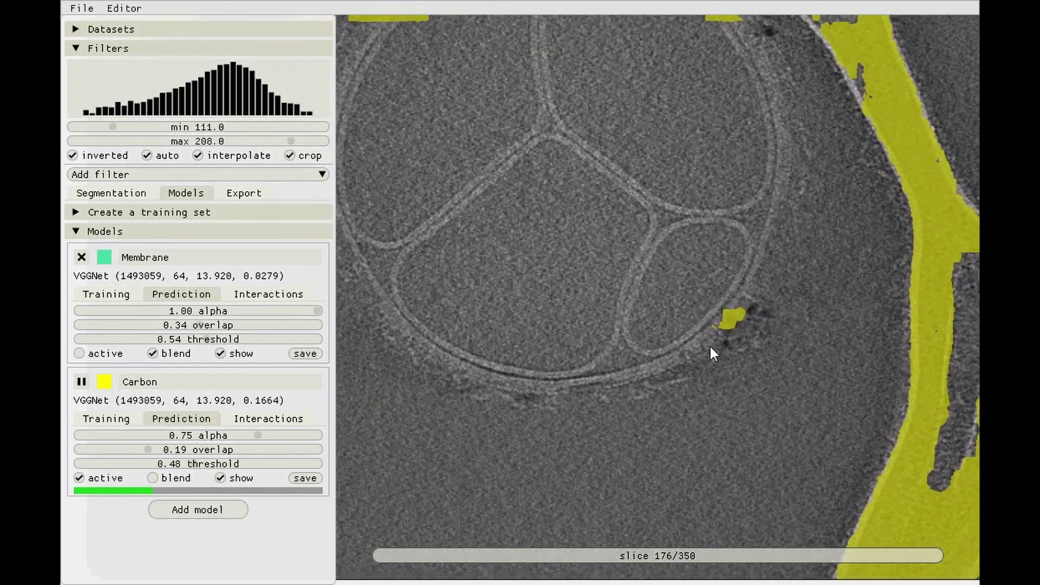
left_click_drag(711, 352, 654, 334)
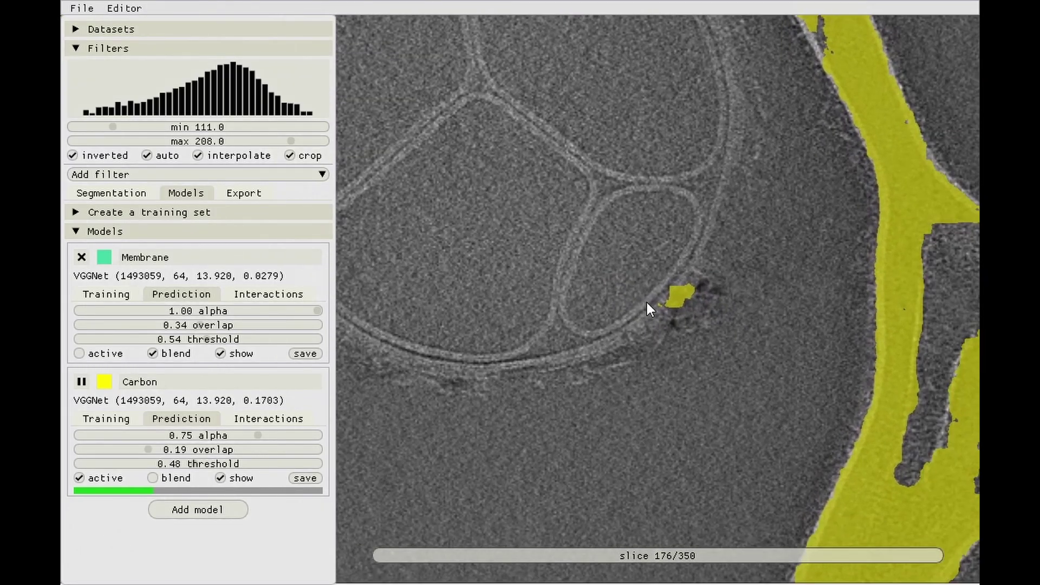
key("Up")
key("Up")
key("Up")
key("Up")
key("Up")
key("Up")
key("Up")
key("Up")
key("Up")
key("Up")
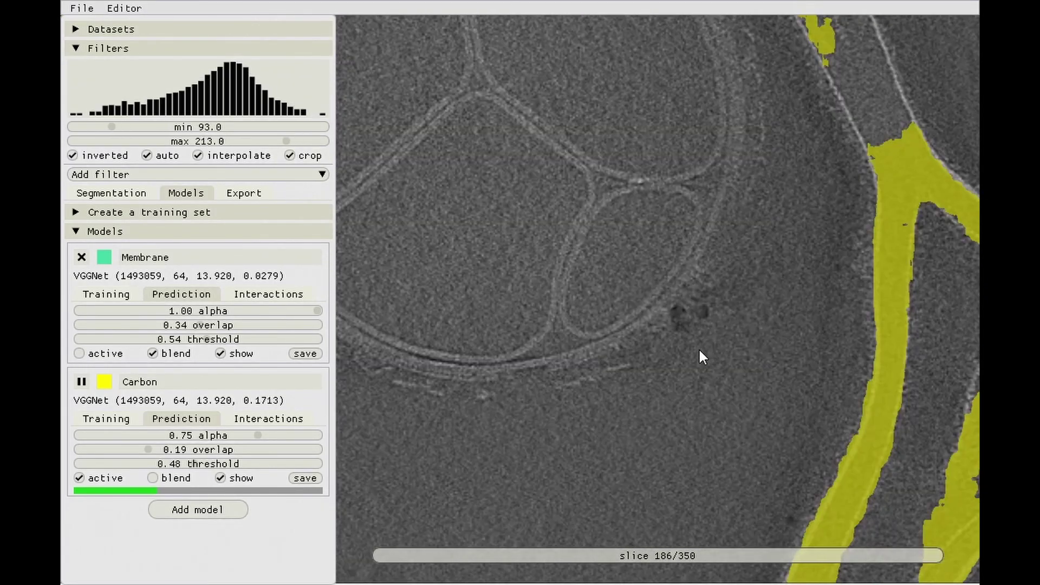
scroll(697, 341, "up", 5)
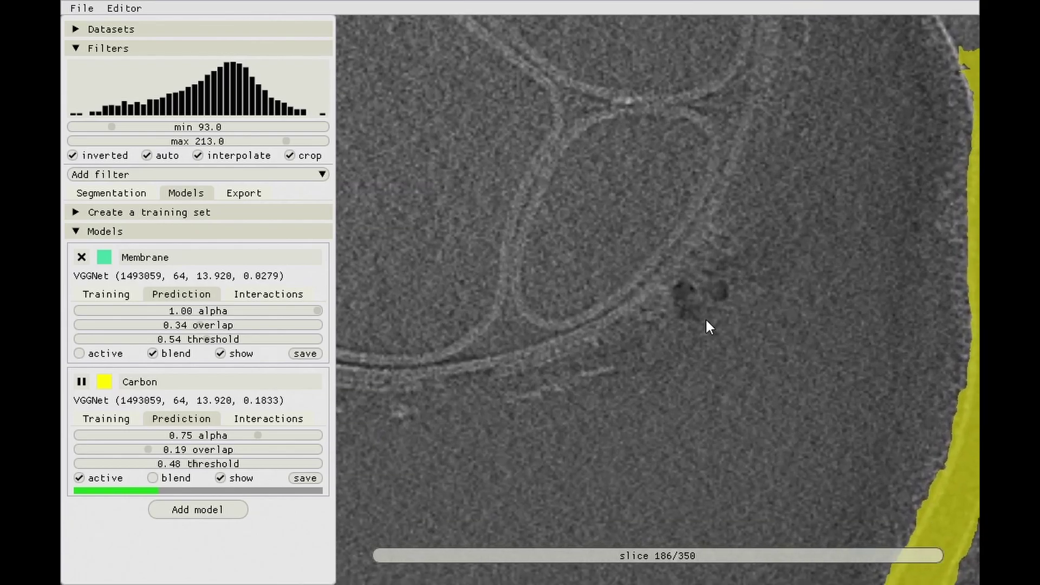
scroll(703, 318, "down", 5)
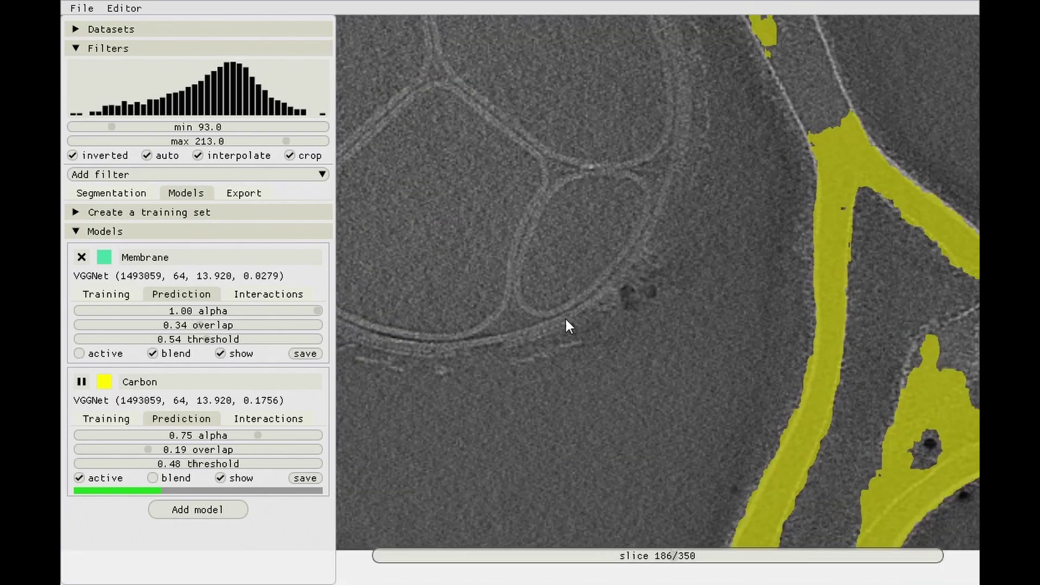
scroll(587, 311, "down", 3)
key("Up")
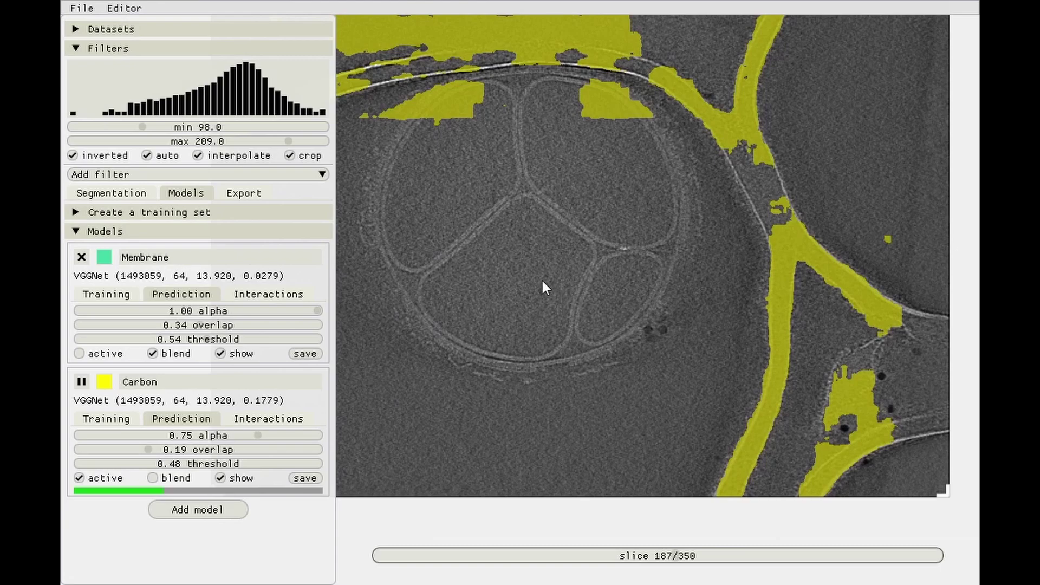
Examine the Carbon prediction around the vesicle and its surroundings, stepping back through the slices from 187 to 179.
scroll(584, 326, "up", 2)
key("Down")
key("Down")
key("Down")
key("Down")
key("Down")
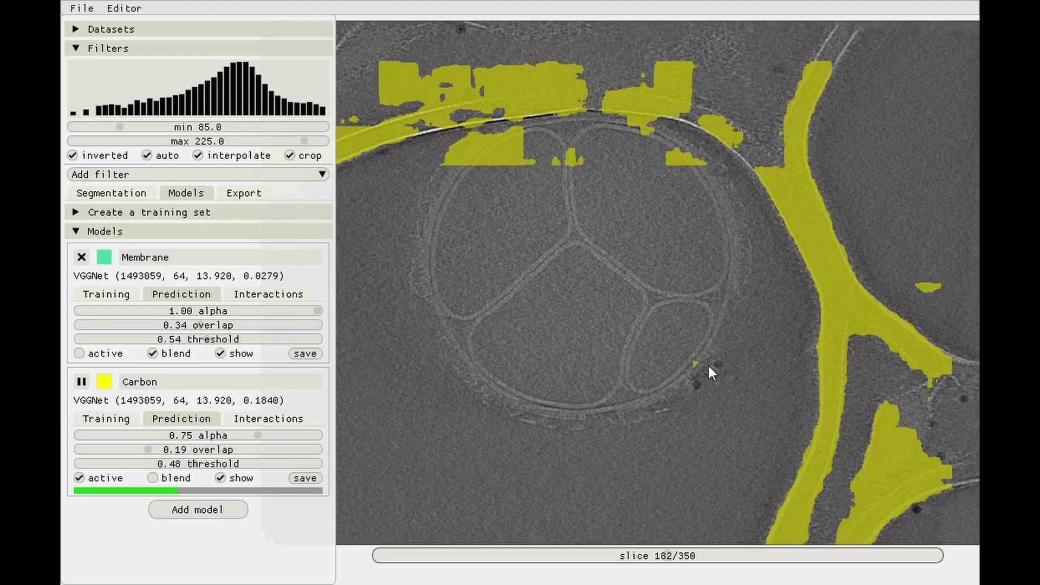
scroll(707, 362, "up", 3)
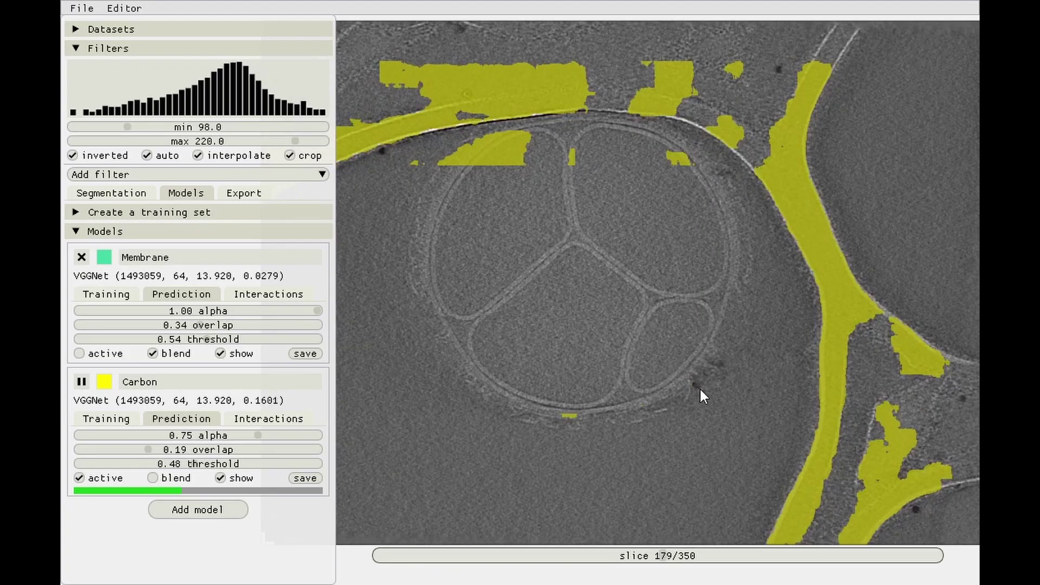
scroll(698, 390, "down", 2)
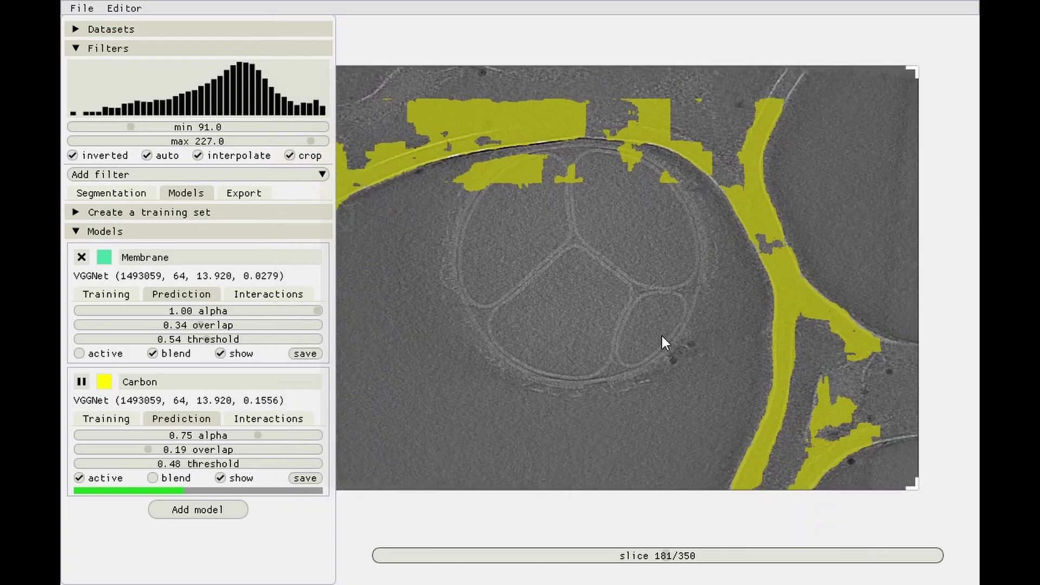
scroll(655, 334, "down", 2)
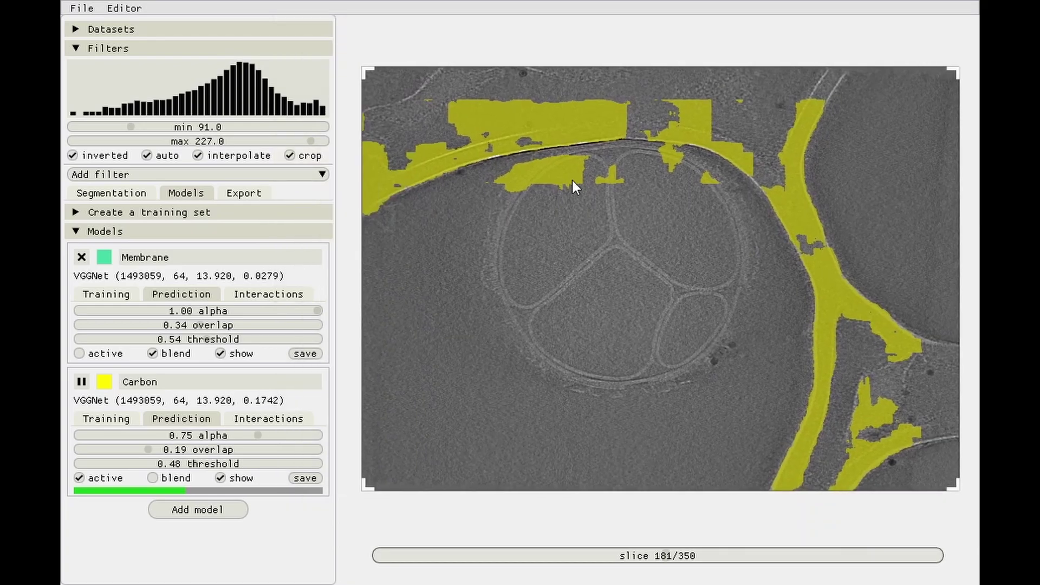
scroll(655, 176, "up", 2)
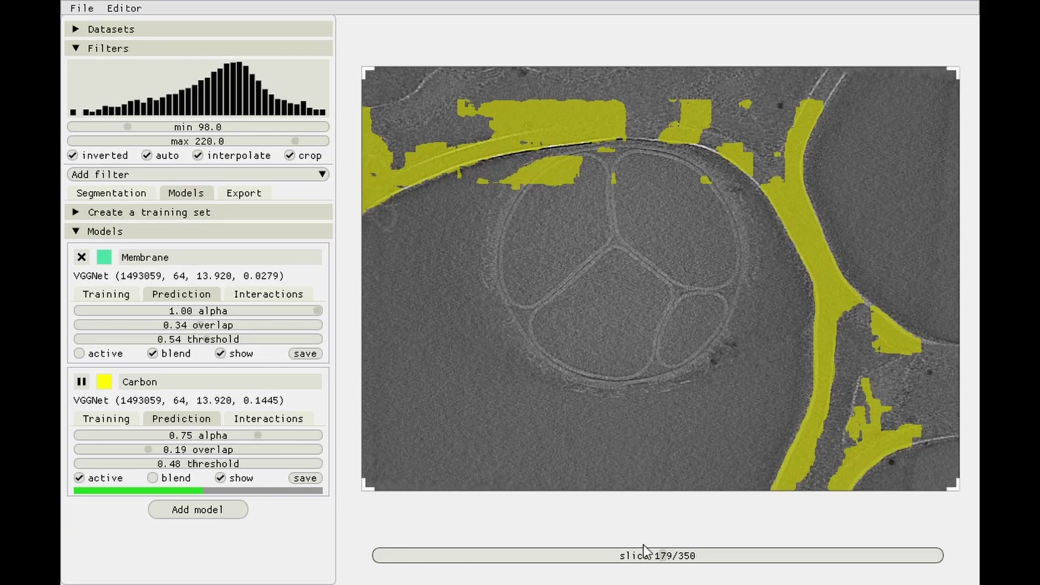
Check the Carbon prediction at slice 167 and farther through the volume, returning to slice 172.
scroll(650, 555, "down", 12)
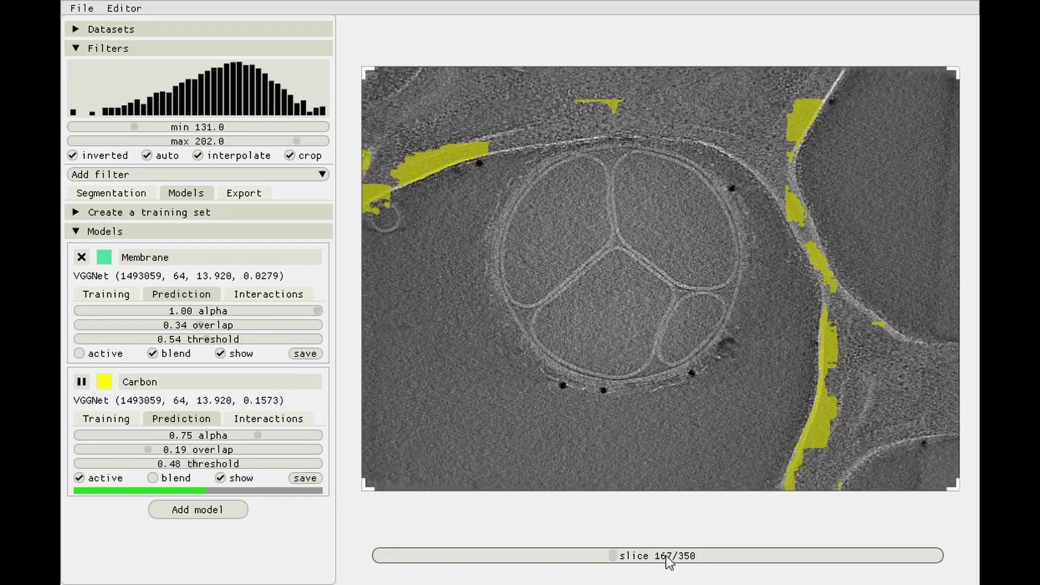
left_click_drag(668, 557, 714, 556)
left_click(669, 557)
scroll(618, 404, "down", 10)
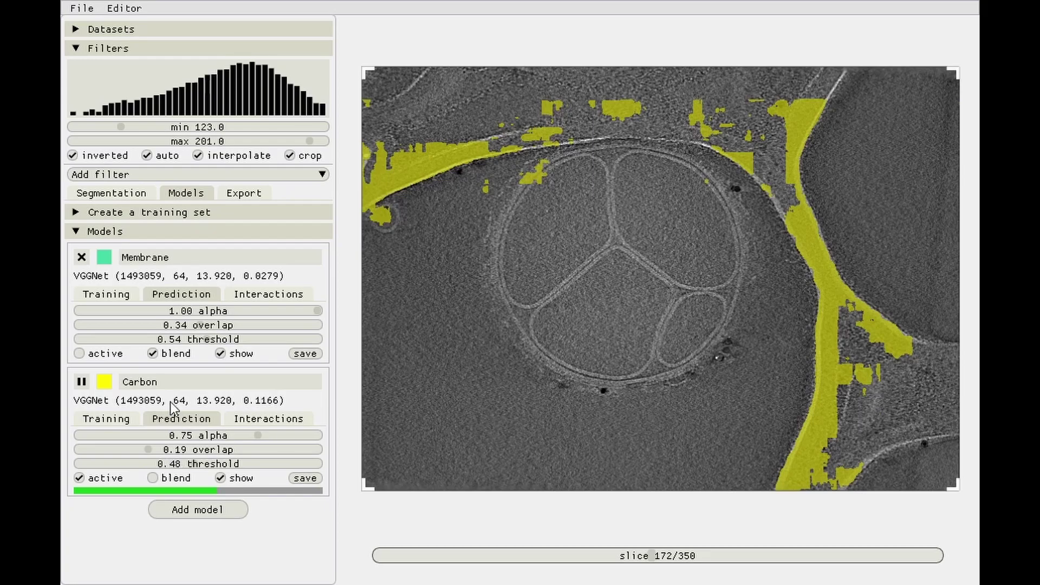
Activate the Membrane prediction alongside Carbon, compare both on slices 171 and 172, and turn on blending for Carbon.
left_click(79, 354)
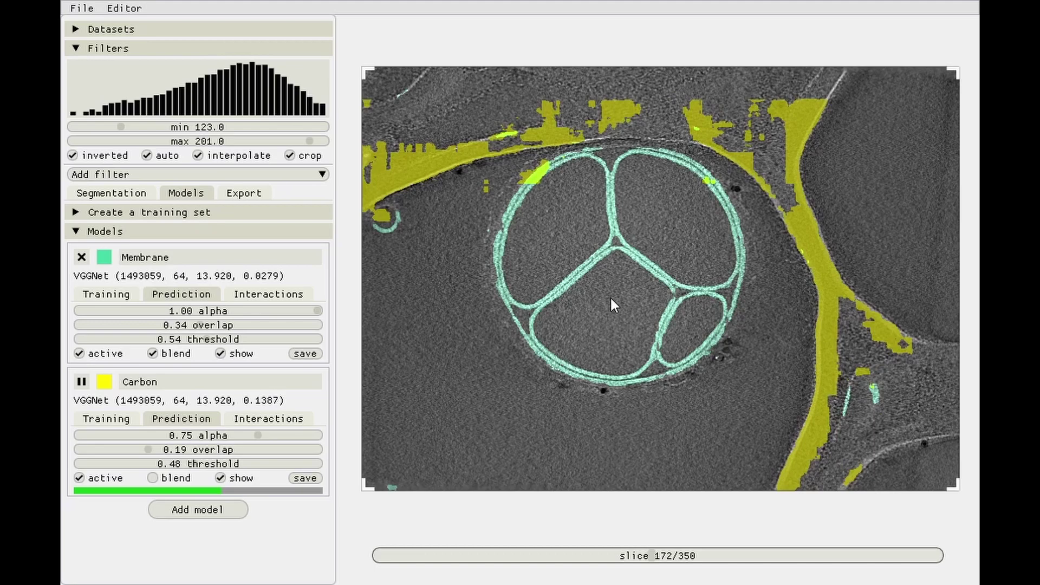
scroll(584, 221, "down", 1)
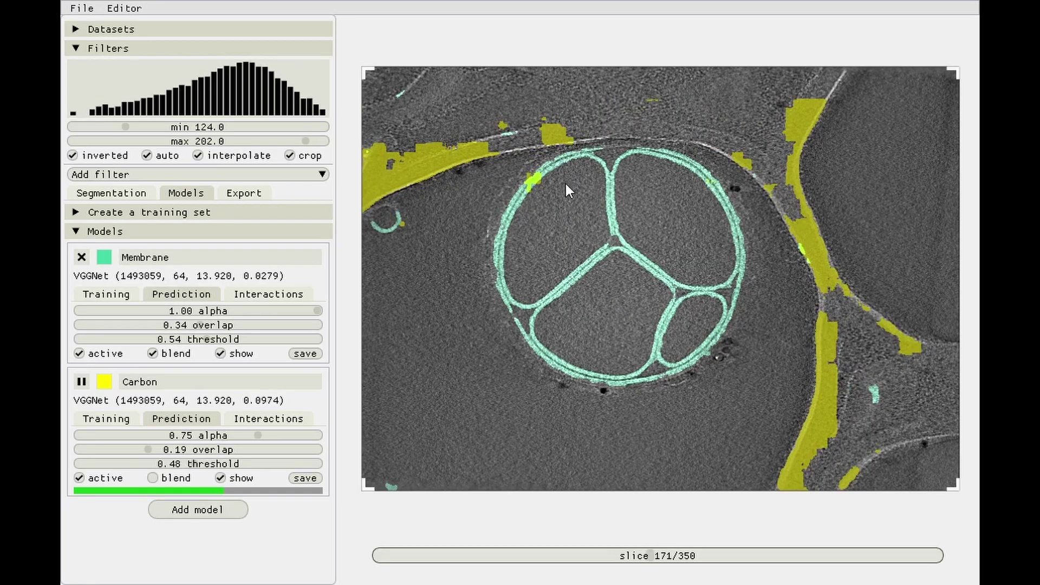
scroll(564, 183, "up", 1)
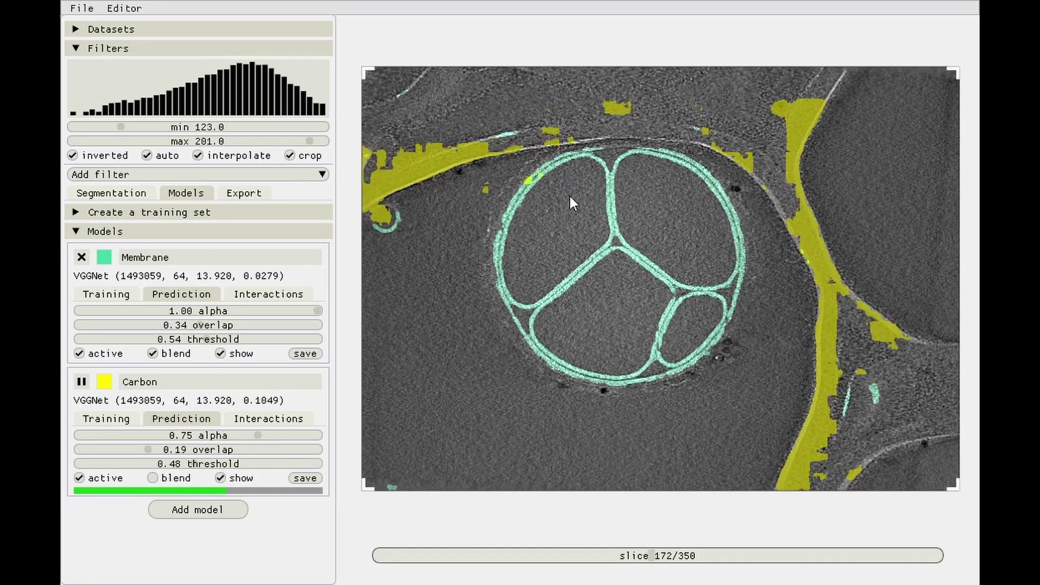
left_click(153, 479)
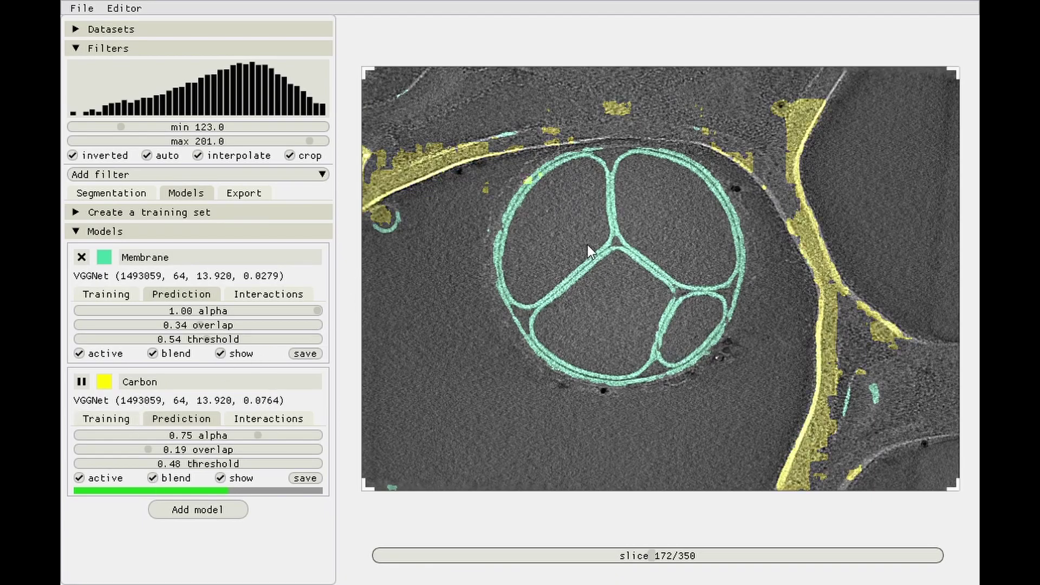
Set model competition to emit for Membrane and absorb for Carbon, checking their overlap on the vesicle's upper-left membrane.
scroll(628, 284, "up", 3)
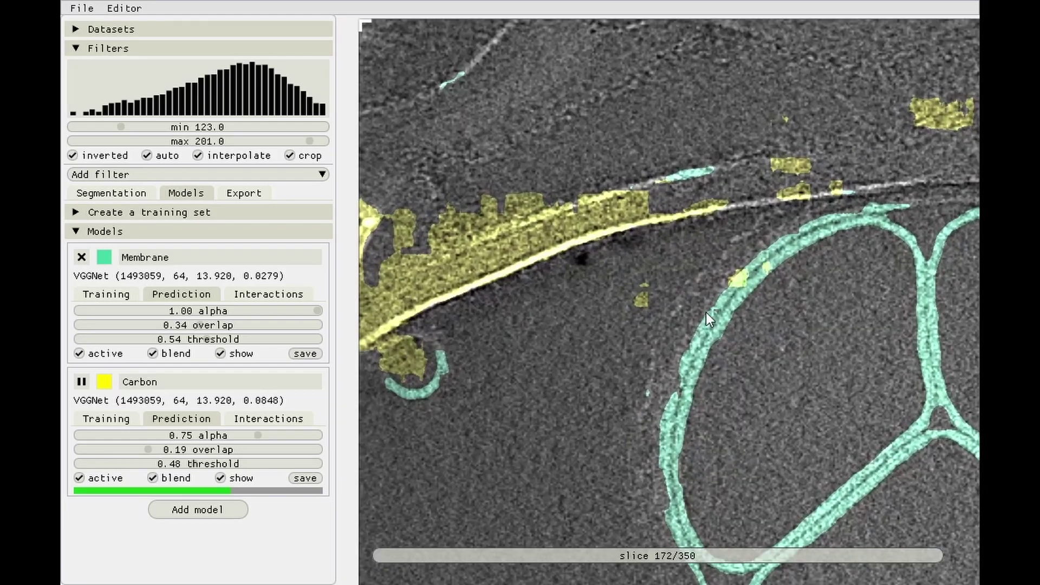
scroll(667, 293, "down", 1)
scroll(644, 281, "up", 5)
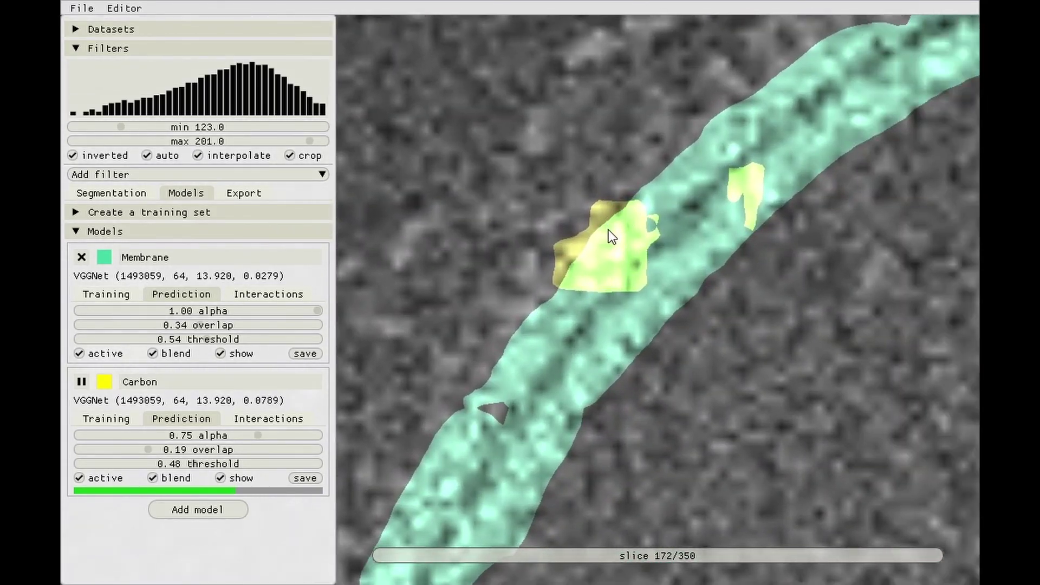
left_click_drag(614, 245, 550, 254)
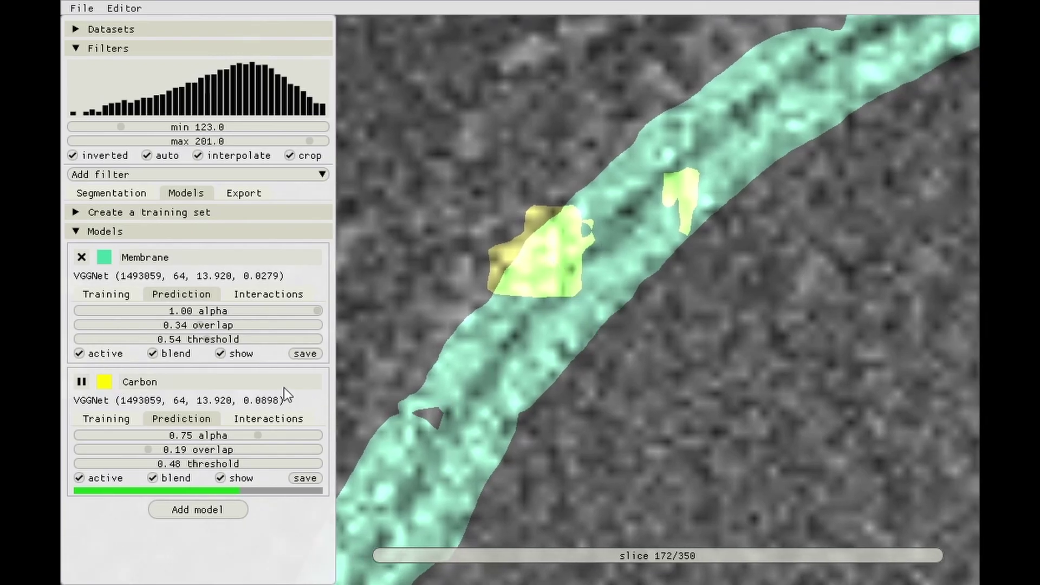
left_click(243, 296)
left_click(267, 392)
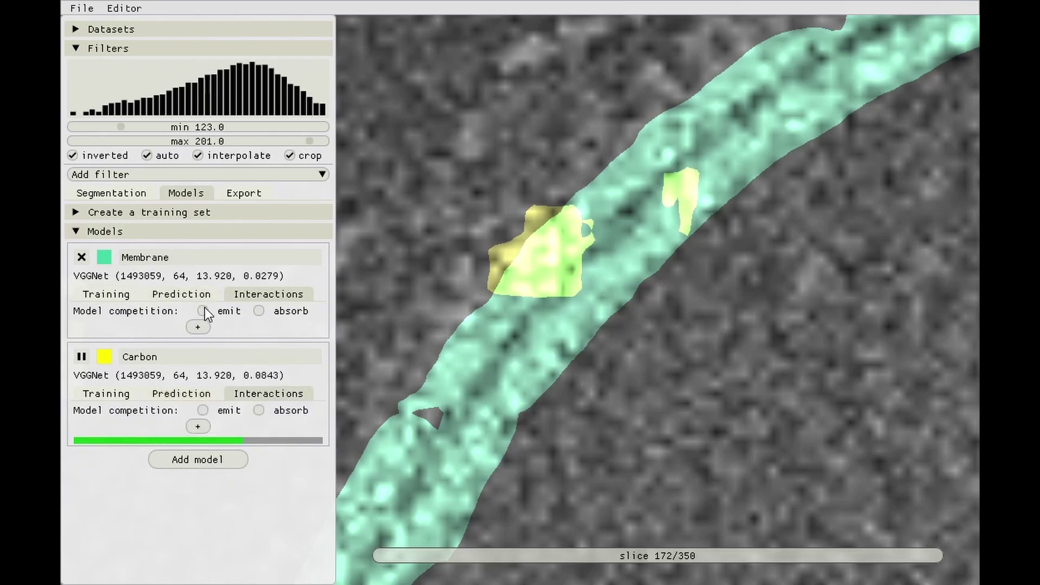
left_click(203, 311)
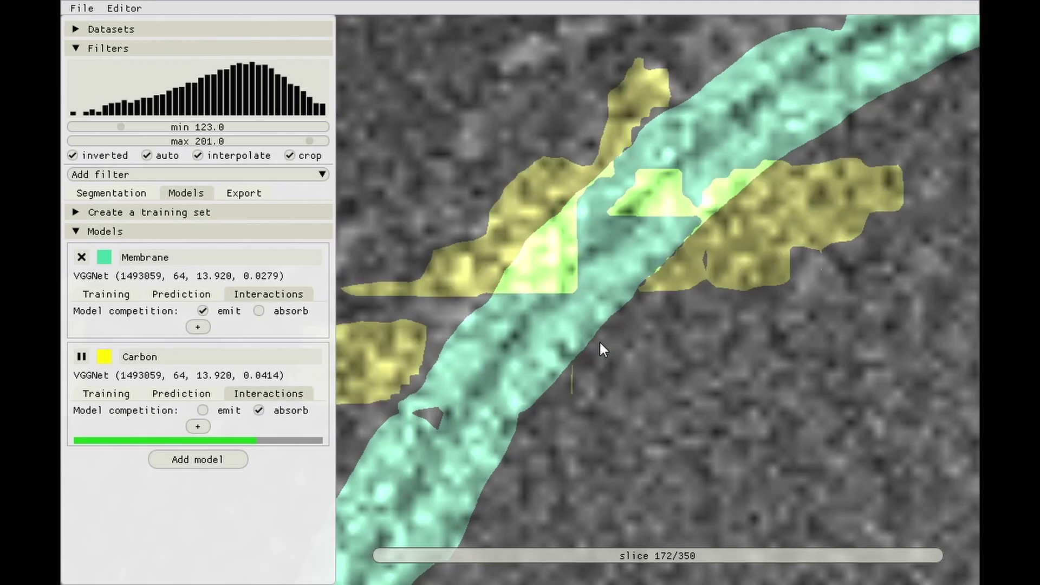
scroll(599, 341, "down", 1)
scroll(599, 340, "up", 1)
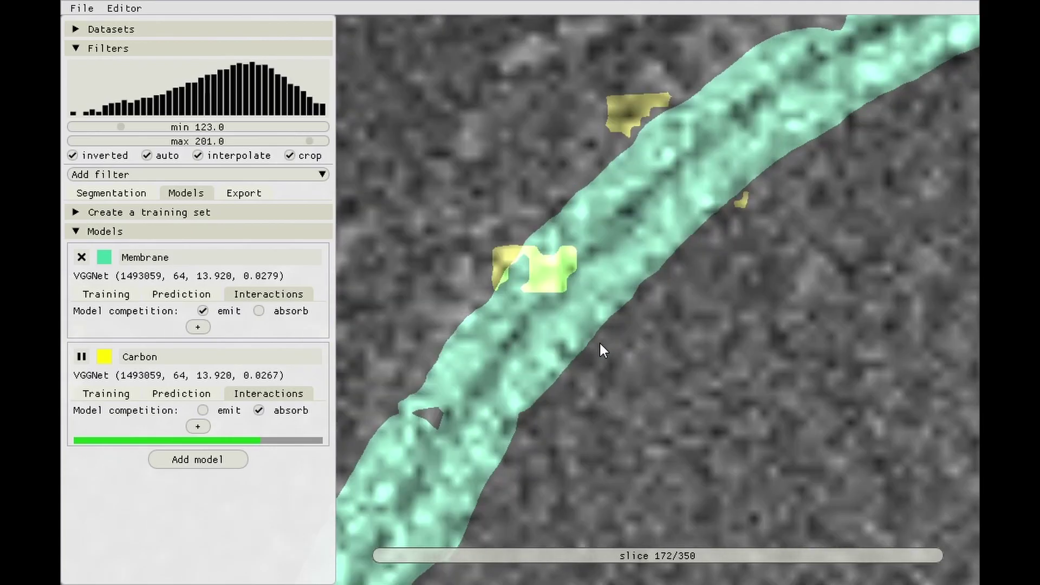
scroll(263, 314, "down", 1)
Enable absorb for Membrane and emit for Carbon as well, and check the overlap area on slices 171 to 173.
left_click(259, 310)
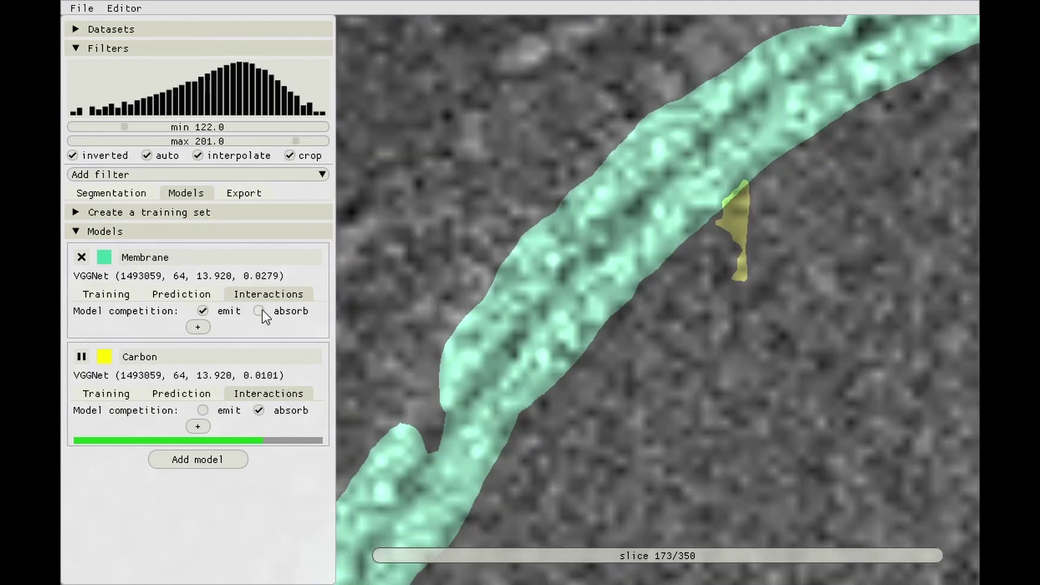
left_click(204, 410)
left_click_drag(605, 329, 609, 319)
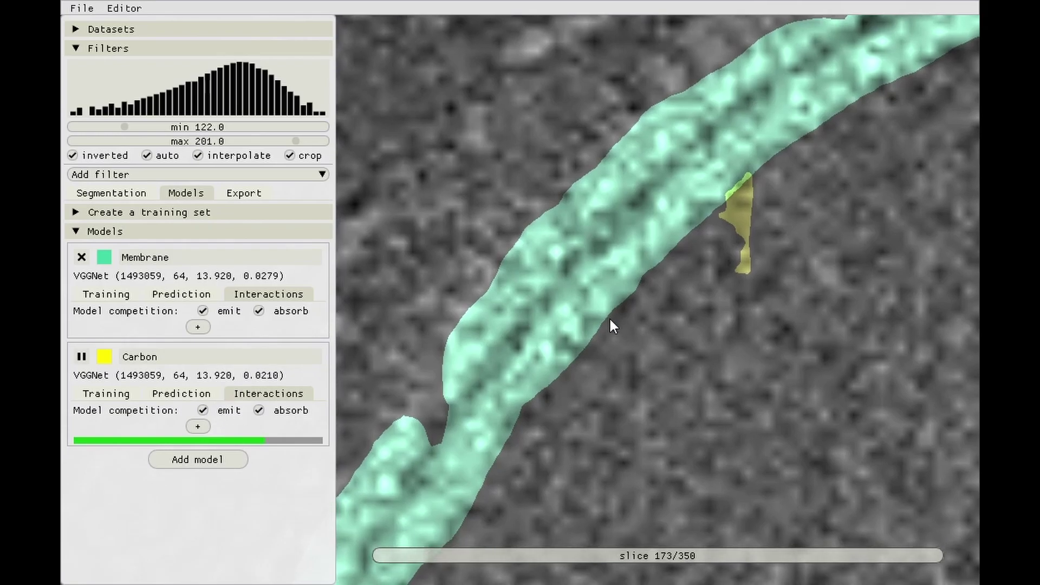
scroll(584, 357, "up", 1)
scroll(583, 355, "down", 1)
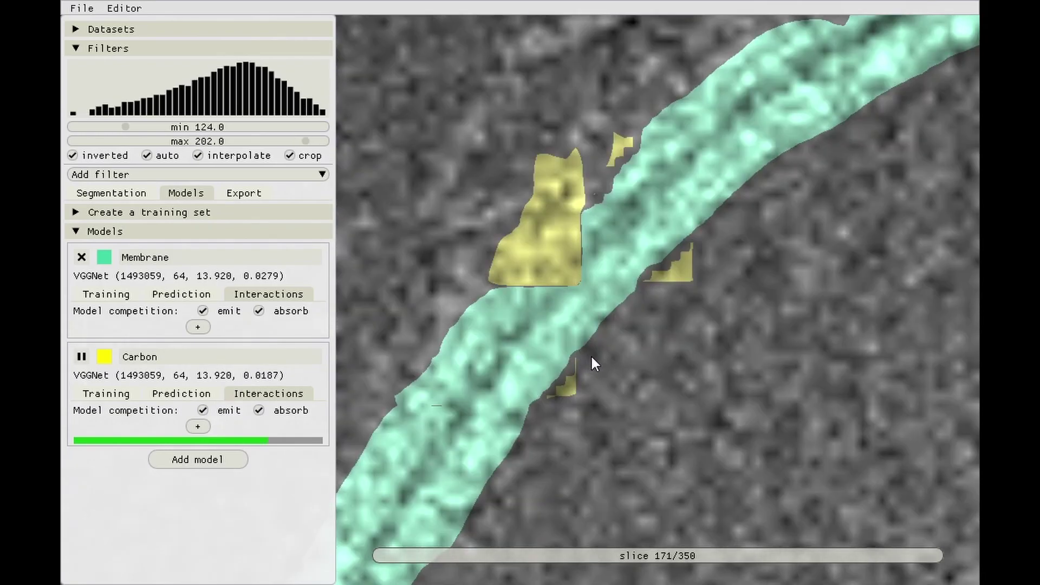
scroll(591, 354, "up", 1)
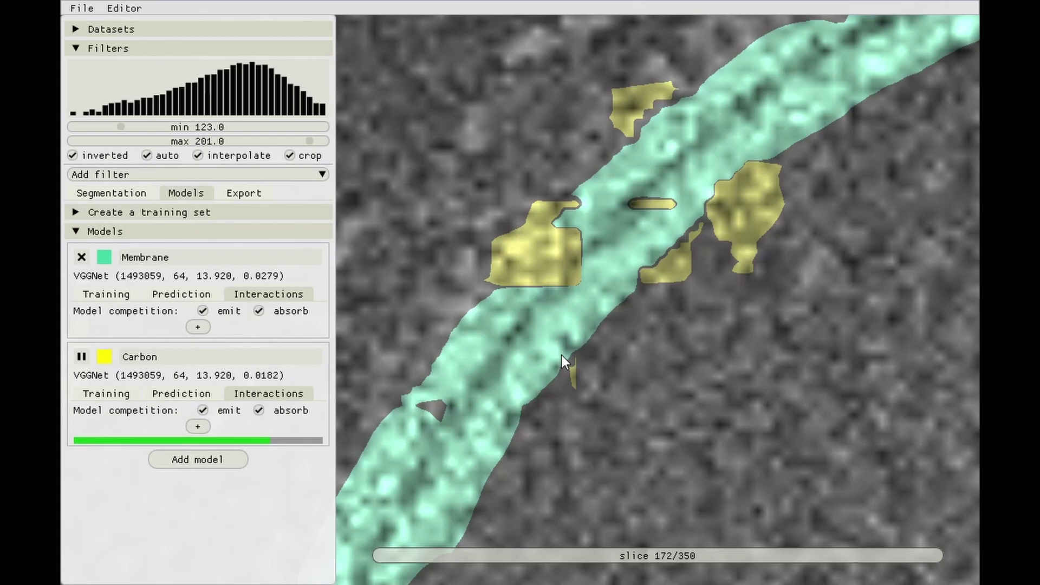
Try competition with Membrane only absorbing and Carbon only emitting, and re-enable both options for each model.
left_click(204, 310)
left_click(260, 410)
scroll(574, 363, "down", 1)
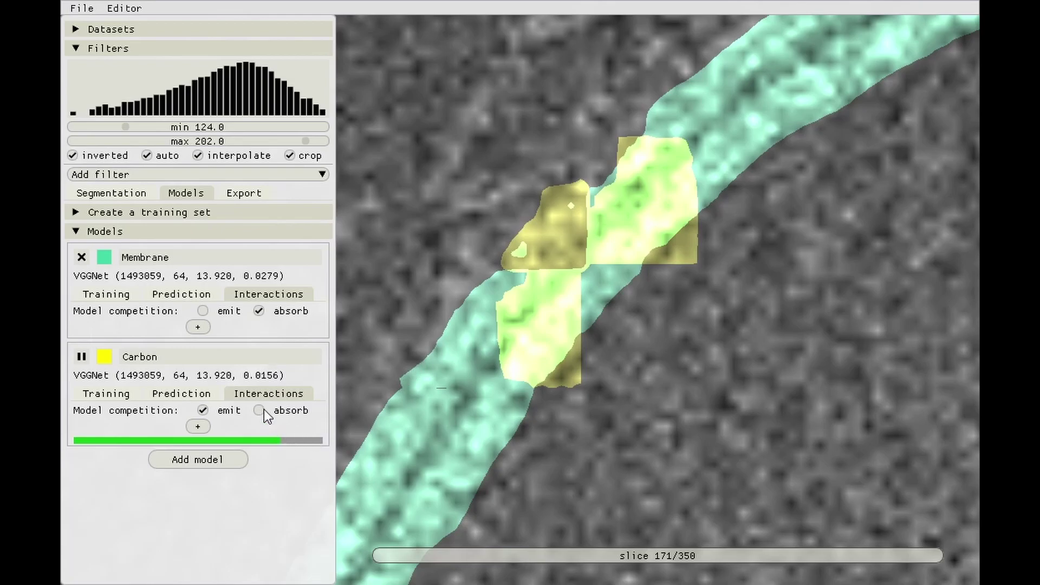
left_click(203, 311)
Examine the competing Membrane and Carbon predictions across the whole vesicle on slice 171.
scroll(707, 333, "down", 5)
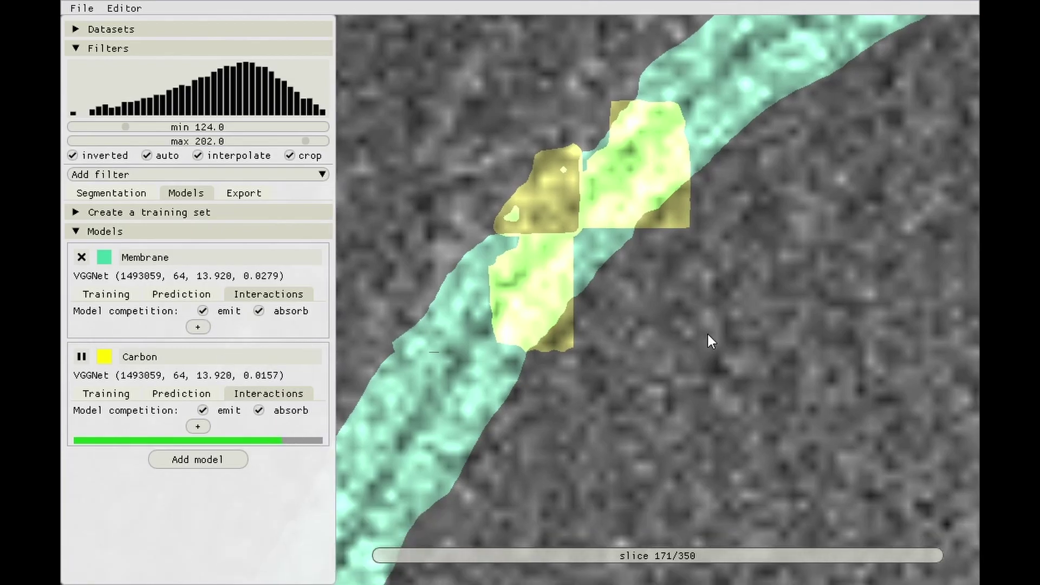
scroll(661, 316, "down", 2)
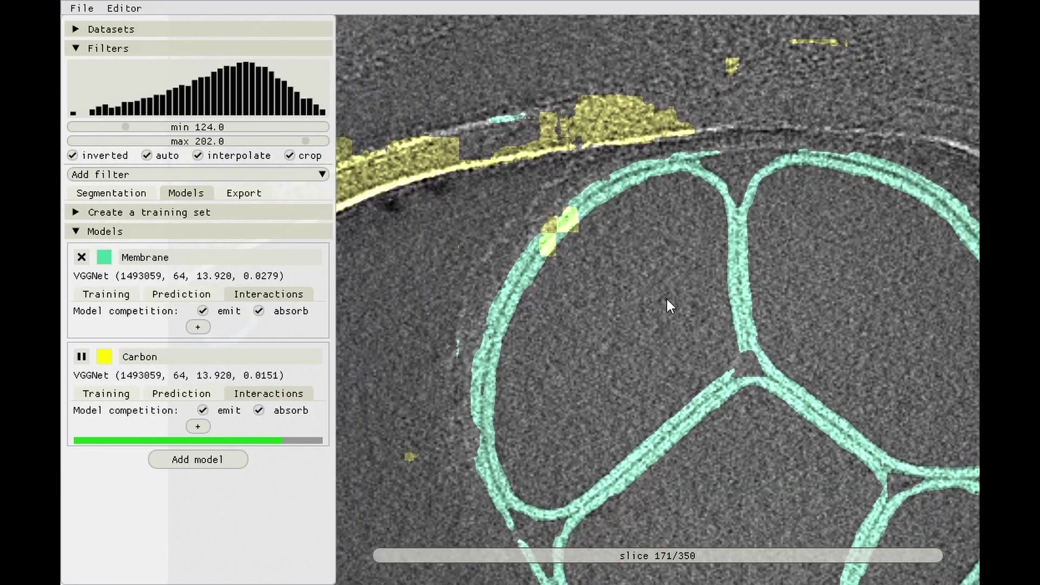
left_click_drag(667, 305, 590, 367)
scroll(661, 319, "down", 3)
scroll(541, 293, "up", 1)
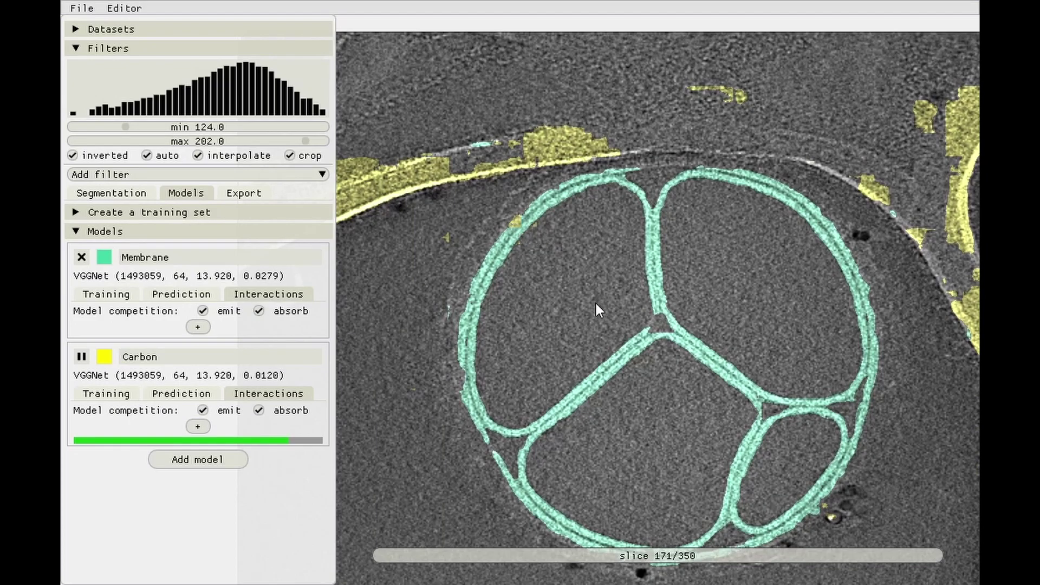
left_click_drag(608, 341, 574, 287)
scroll(539, 360, "down", 1)
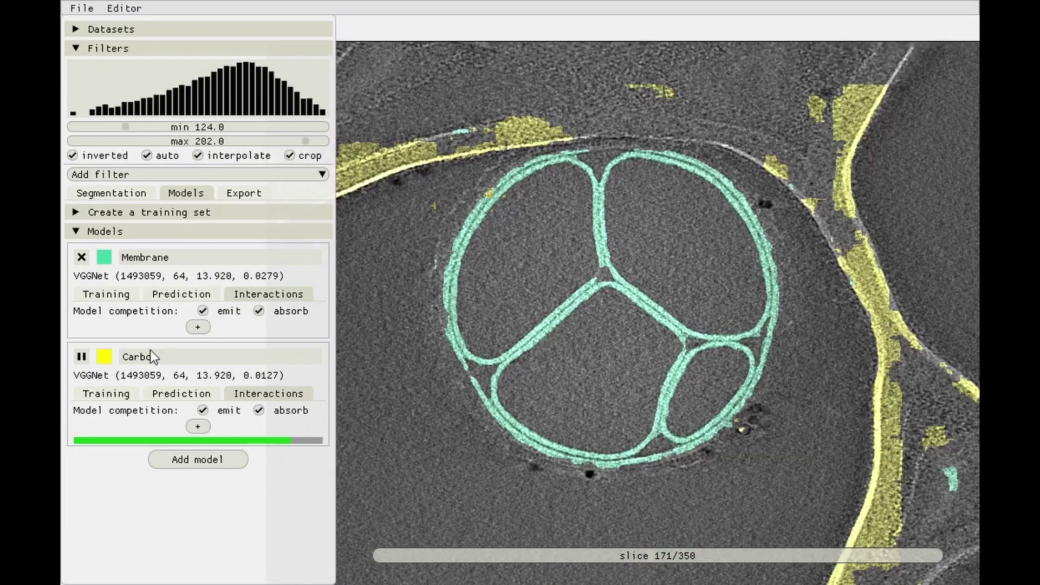
Set the Membrane prediction's threshold to 0.43 and turn off blending for both Carbon and Membrane.
left_click(171, 295)
left_click_drag(187, 339, 181, 360)
left_click(183, 420)
left_click(154, 478)
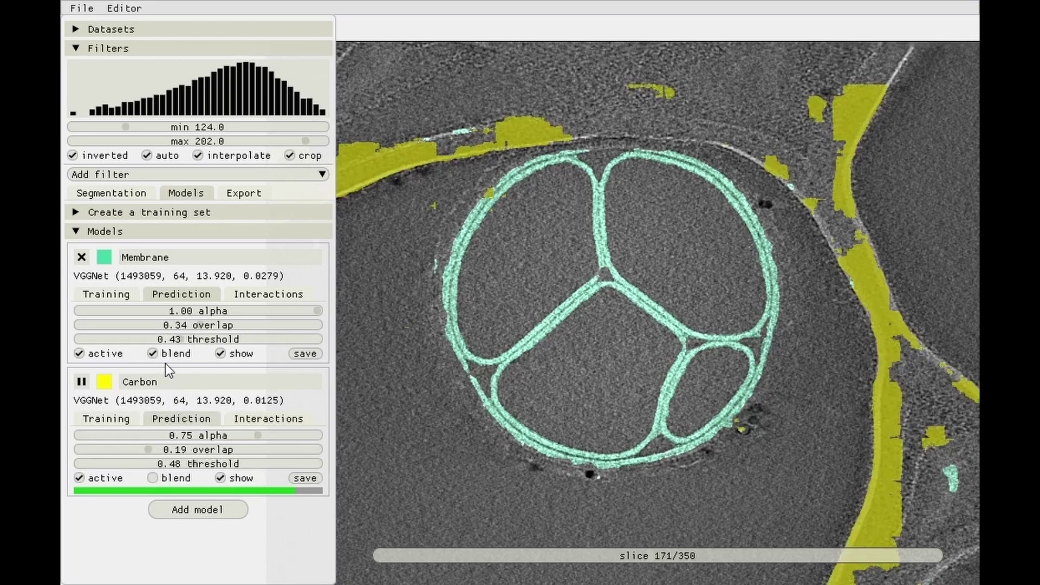
left_click(152, 354)
scroll(607, 325, "down", 5)
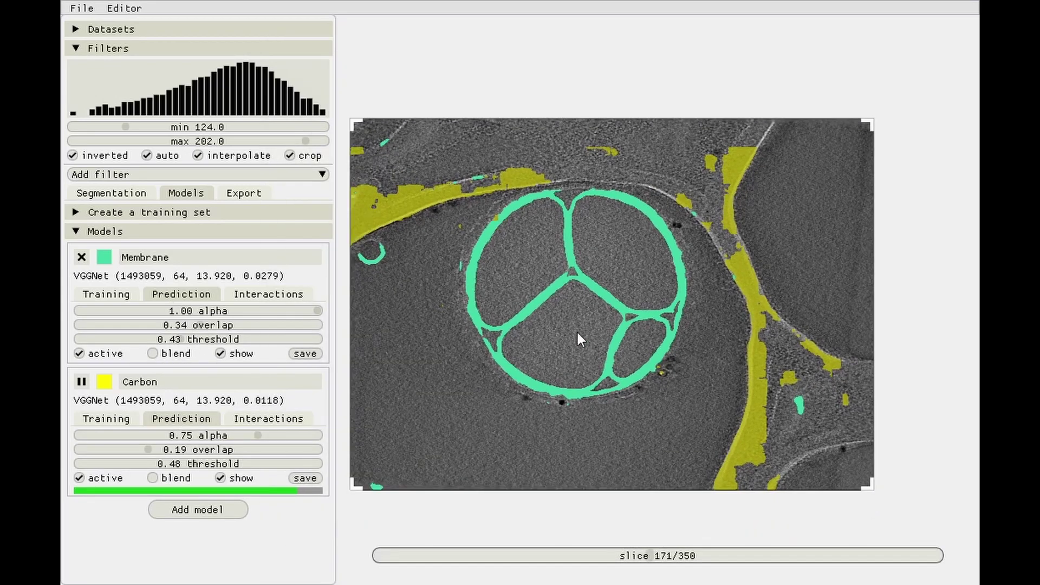
Stop the Carbon model's training and check both predictions on the slices up to 174.
left_click(81, 382)
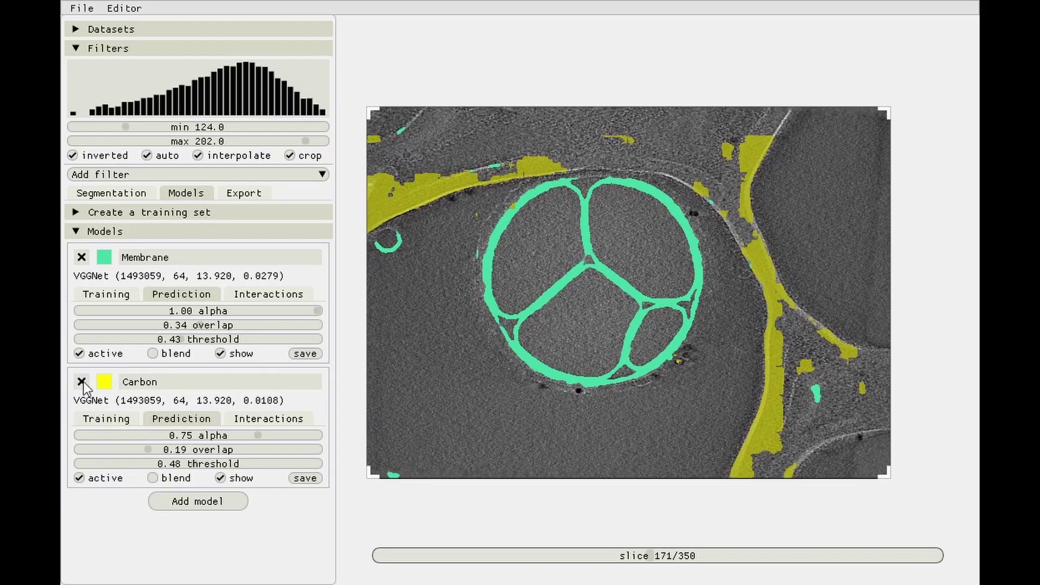
left_click_drag(520, 363, 535, 362)
key("Right")
key("Right")
key("Right")
key("Right")
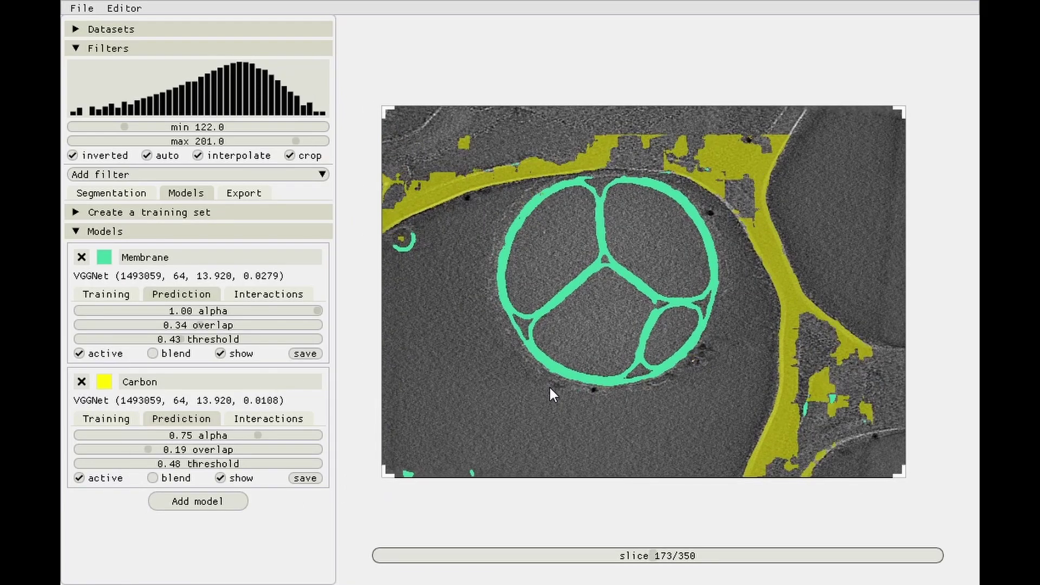
key("Left")
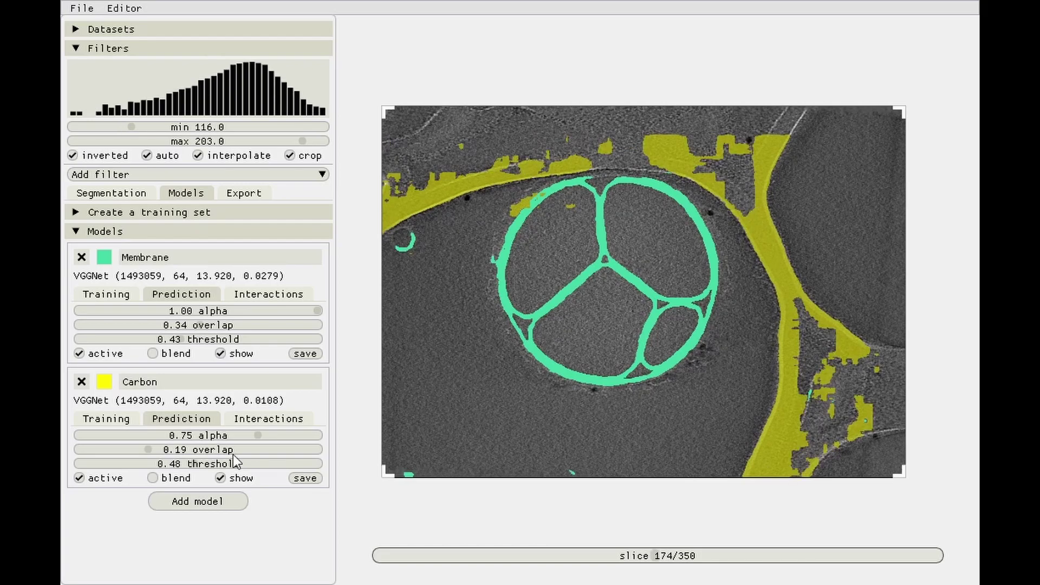
Collapse the filter settings and add a UNet deep model named Antibody_platforms with its training set selected.
left_click(73, 50)
left_click(204, 374)
left_click(175, 381)
left_click(222, 440)
left_click(168, 401)
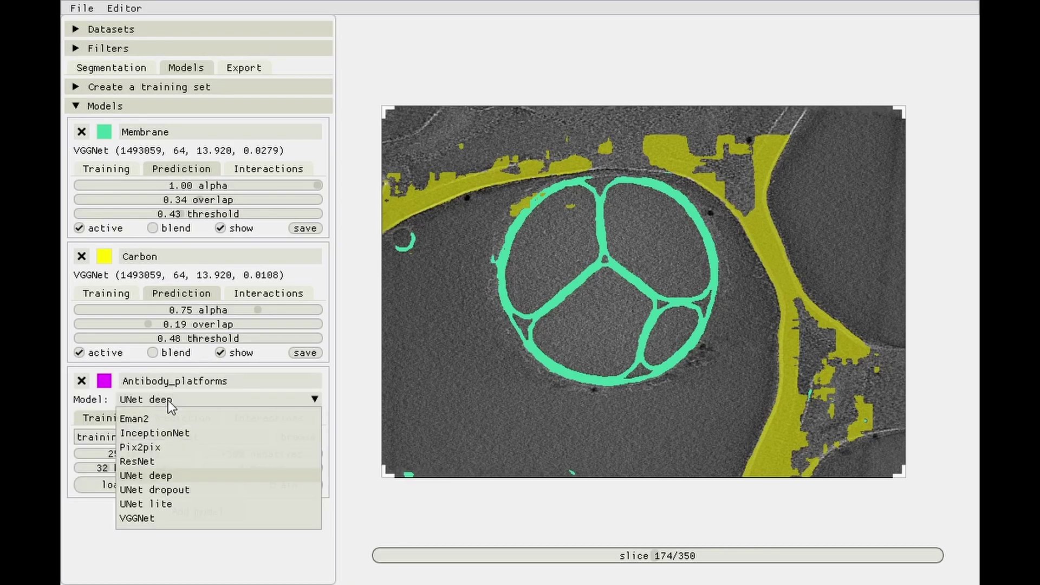
left_click(137, 475)
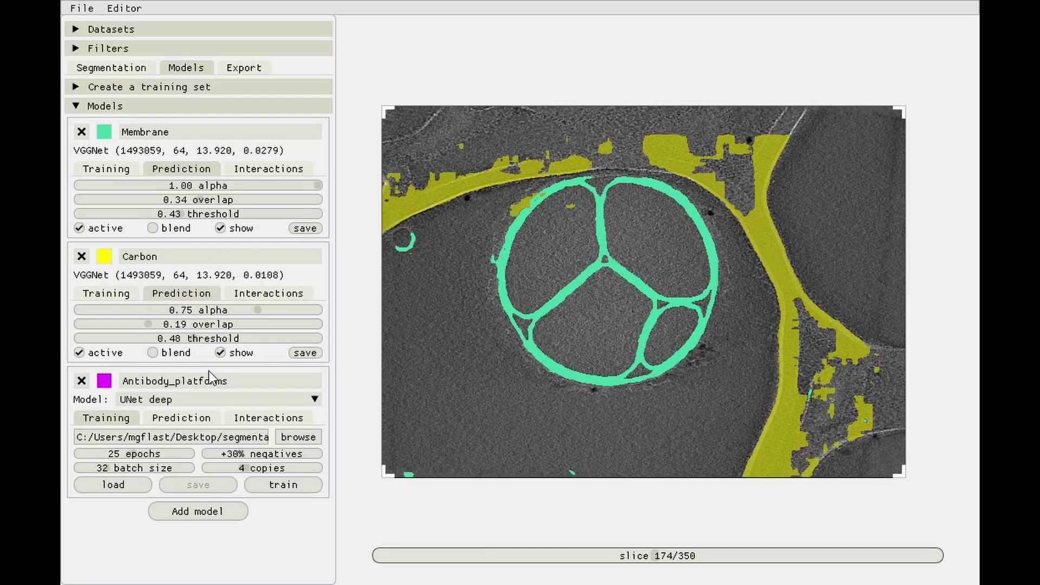
Train the Antibody_platforms model with 50 epochs, +100% negatives and 10 copies, at a batch size of 32.
left_click_drag(183, 456, 392, 455)
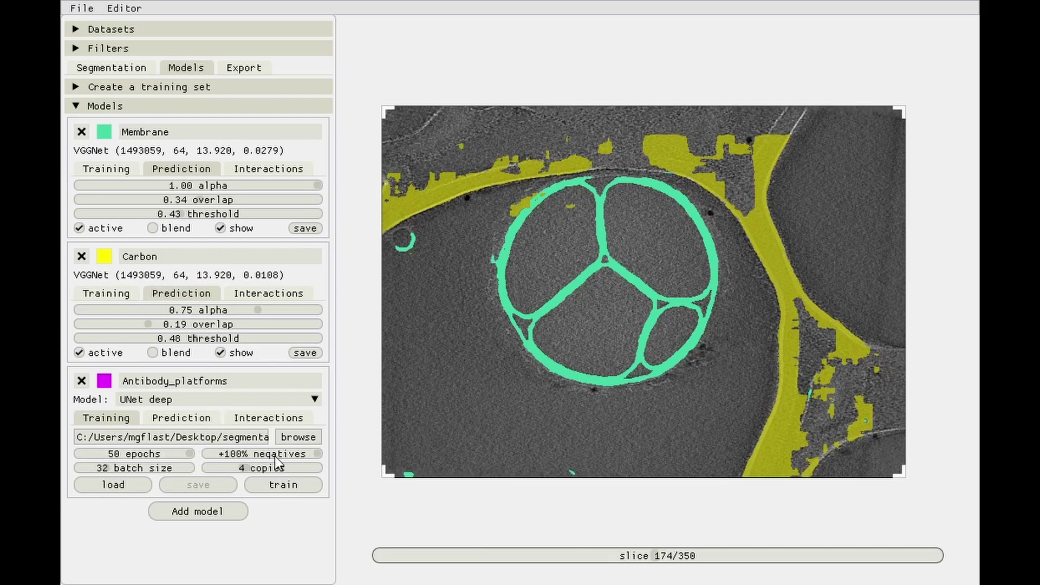
left_click(256, 468)
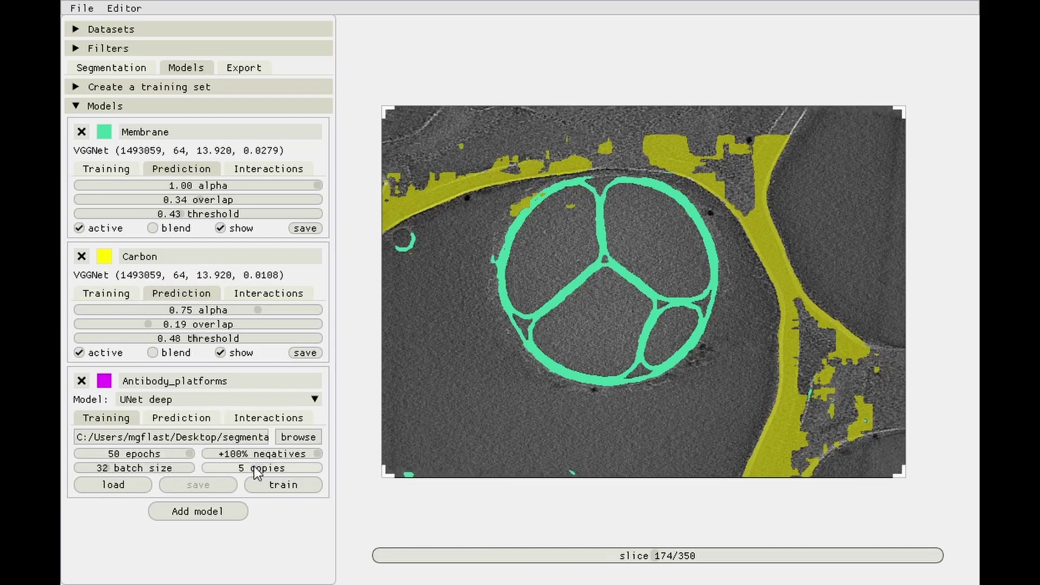
left_click(115, 73)
left_click(319, 443)
left_click(185, 67)
left_click(185, 68)
left_click_drag(261, 469, 318, 469)
left_click(284, 491)
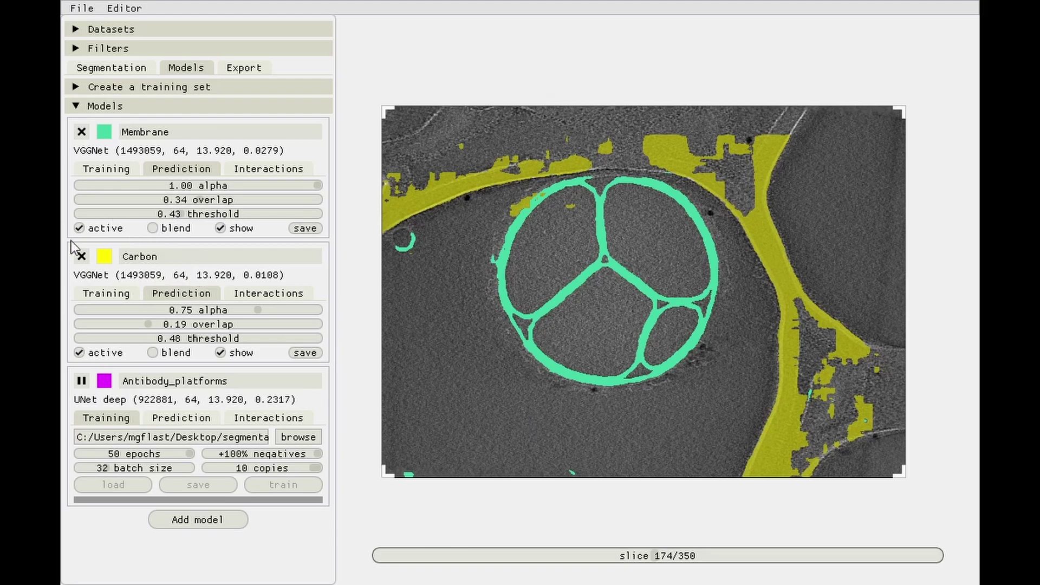
Deactivate the Membrane and Carbon predictions and lower the Antibody_platforms threshold to 0.01, checking its prediction on slices 174 and 175.
left_click(79, 353)
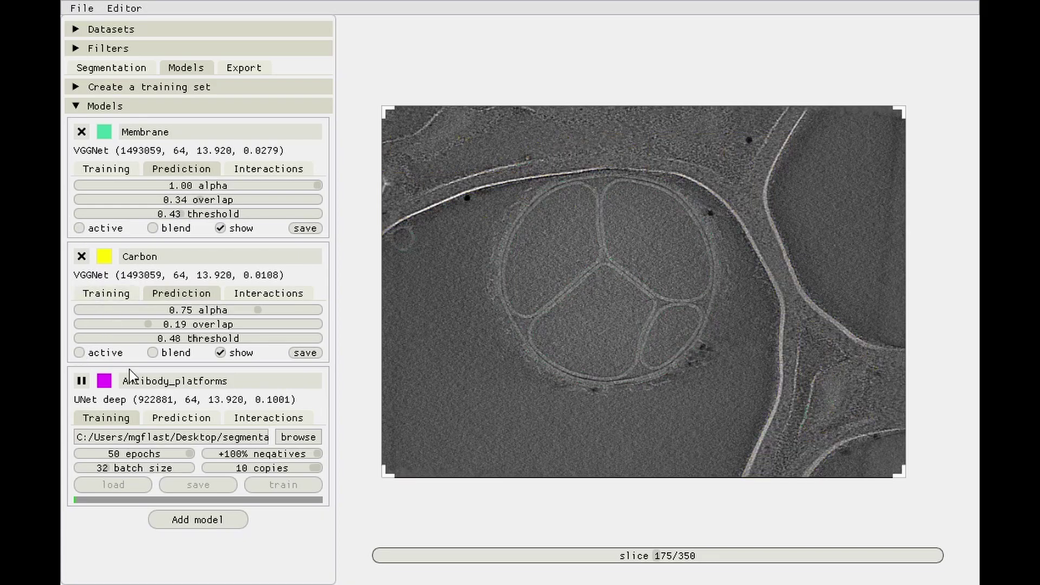
left_click(176, 417)
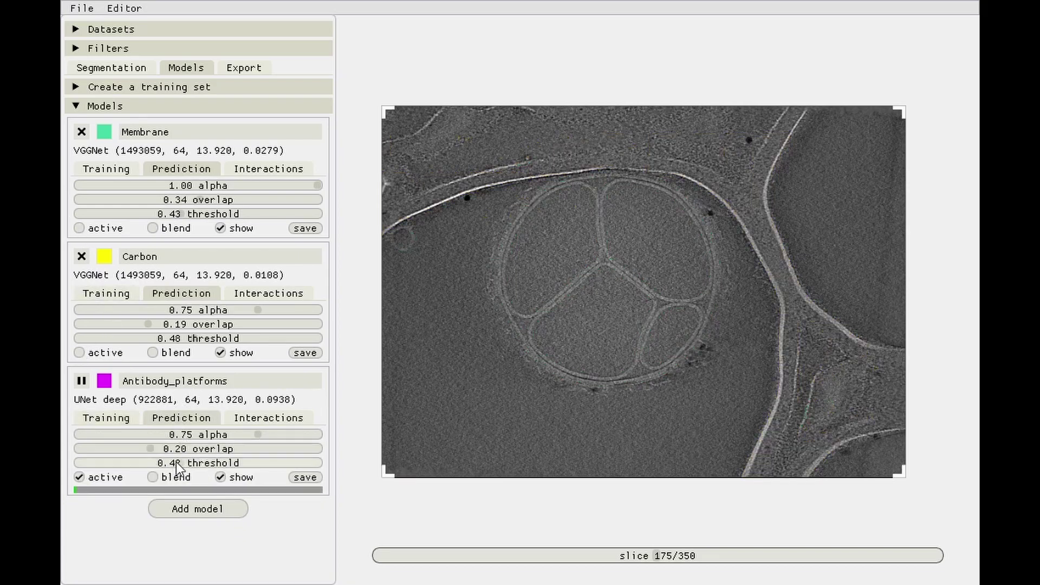
left_click_drag(178, 463, 79, 462)
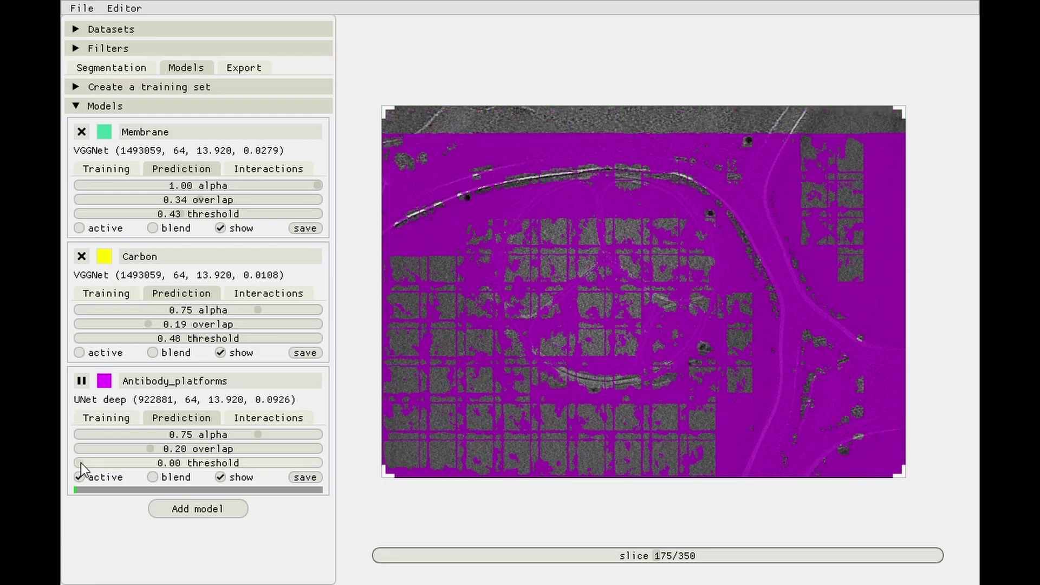
scroll(628, 436, "up", 1)
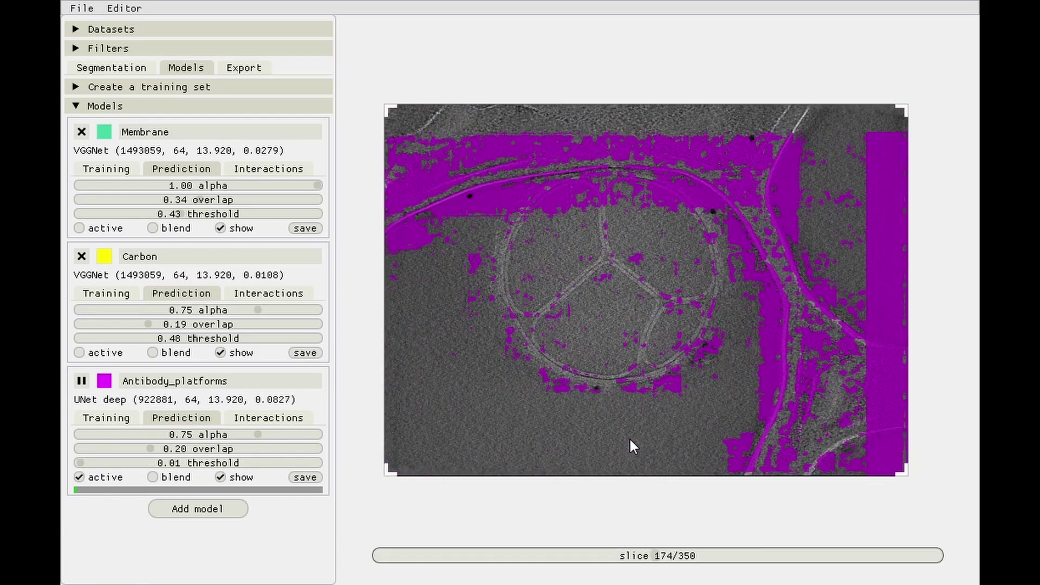
scroll(609, 440, "down", 1)
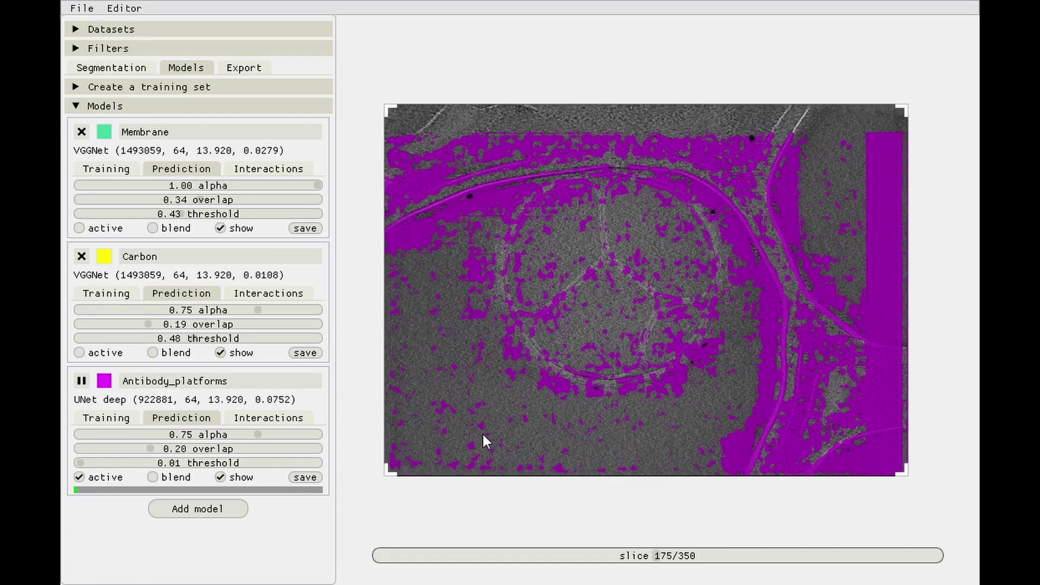
Set the Antibody_platforms threshold to 0.16 and check its prediction around the vesicle on slices 173 to 176.
left_click(189, 463)
mouse_move(133, 467)
left_mouse_down()
mouse_move(170, 463)
mouse_move(118, 466)
left_mouse_up()
scroll(542, 349, "up", 1)
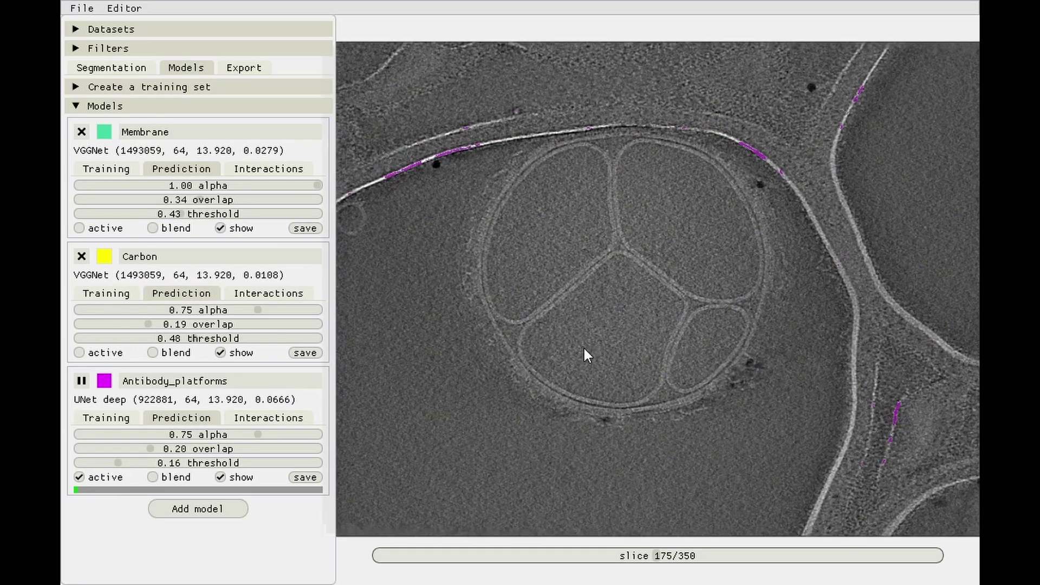
key("Right")
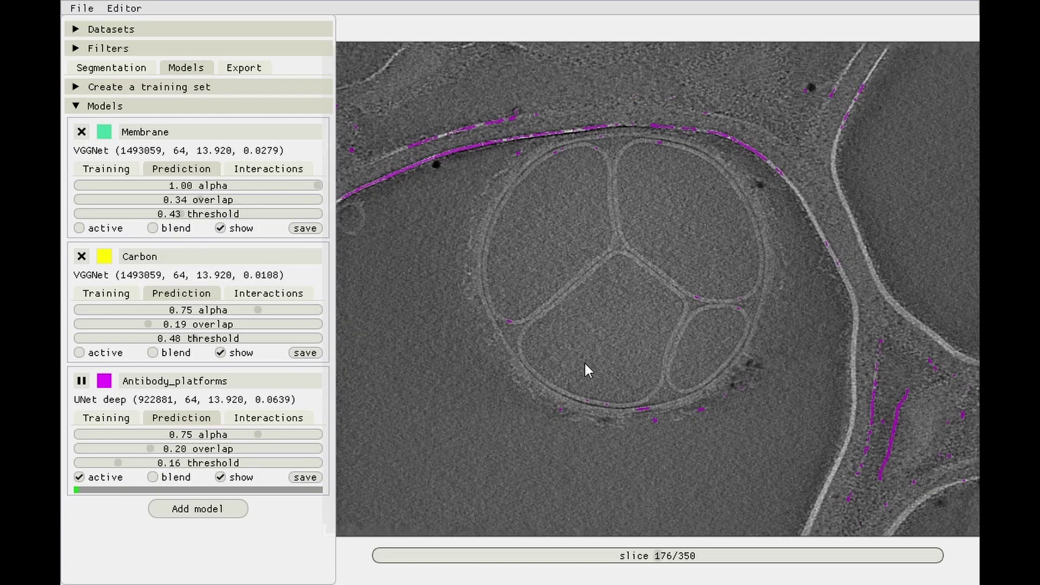
key("Left")
key("Left")
key("Left")
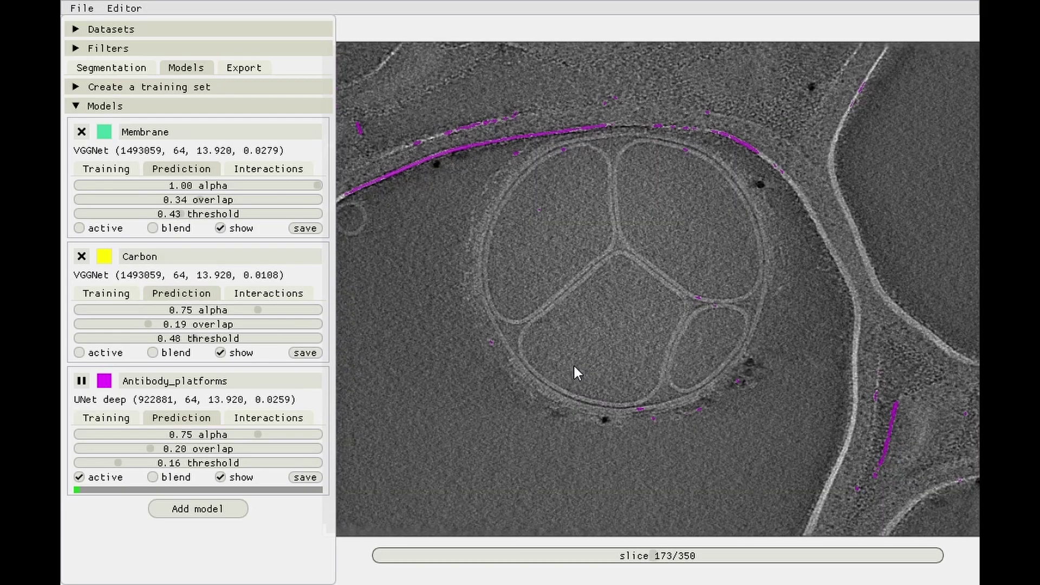
left_click_drag(574, 363, 584, 352)
Set the Antibody_platforms threshold to 0.45 and check its prediction on slices between 170 and 175.
left_click_drag(224, 464, 186, 463)
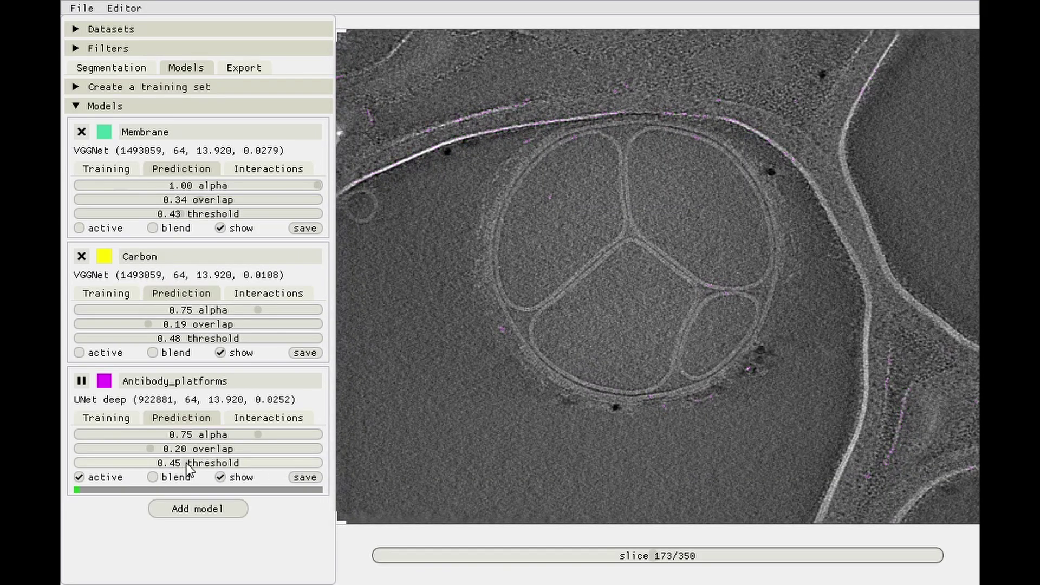
key("Right")
key("Right")
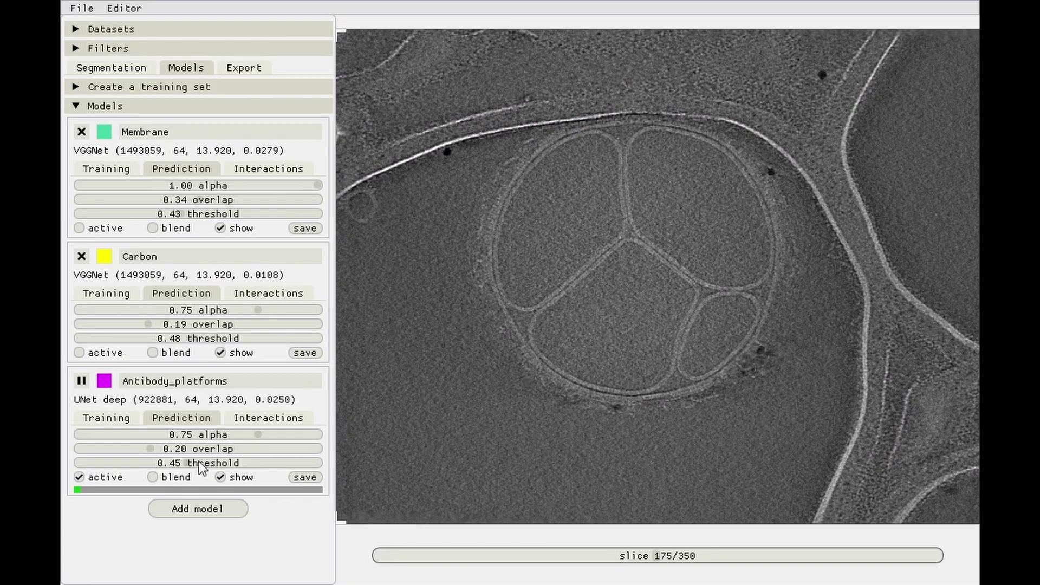
scroll(551, 374, "down", 3)
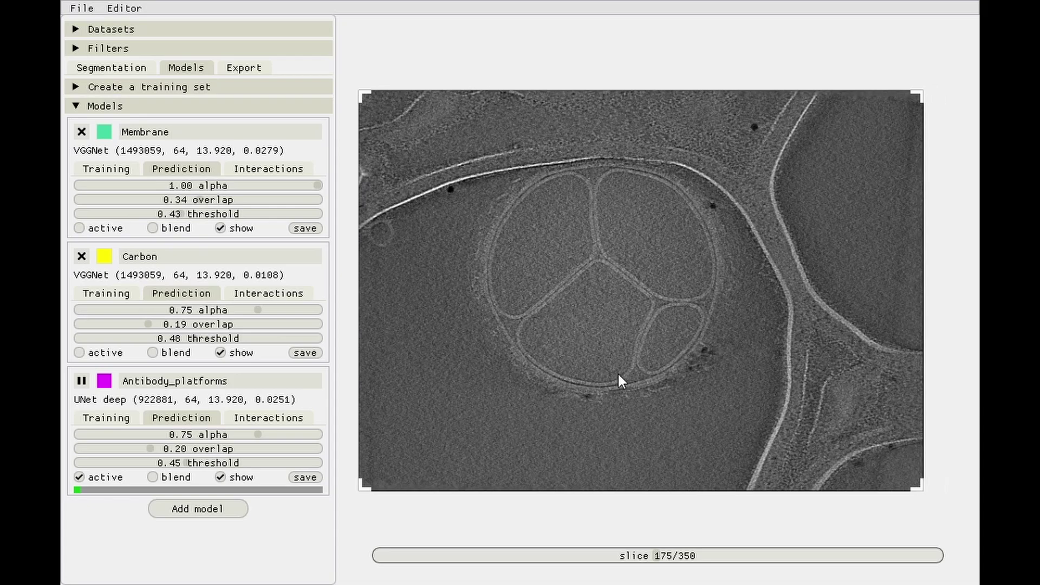
key("Left")
key("Left")
key("Left")
key("Left")
key("Left")
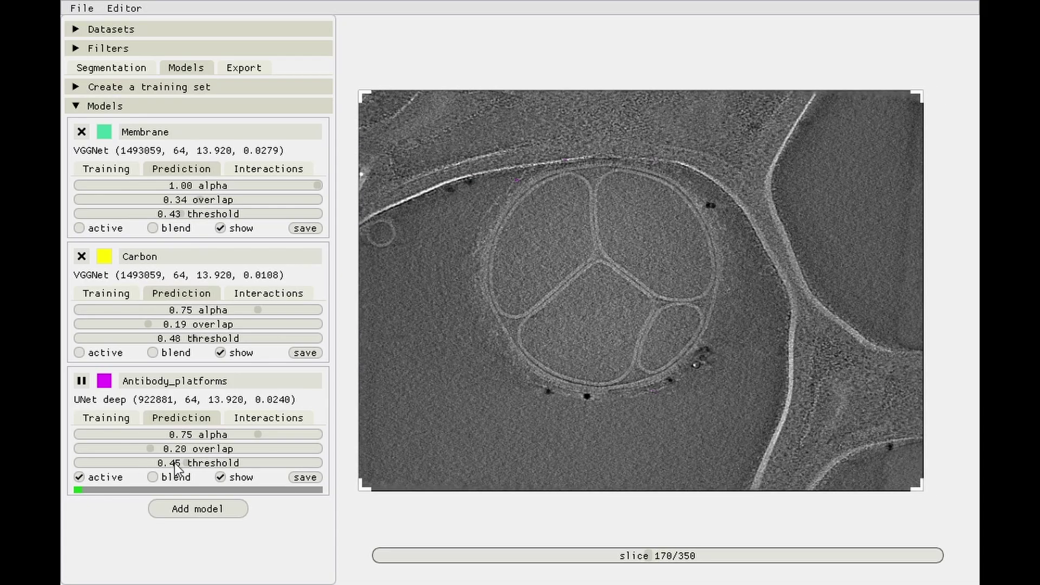
Set the Antibody_platforms threshold to 0.19 and follow its prediction from slice 170 to slice 181.
left_click_drag(168, 471, 128, 475)
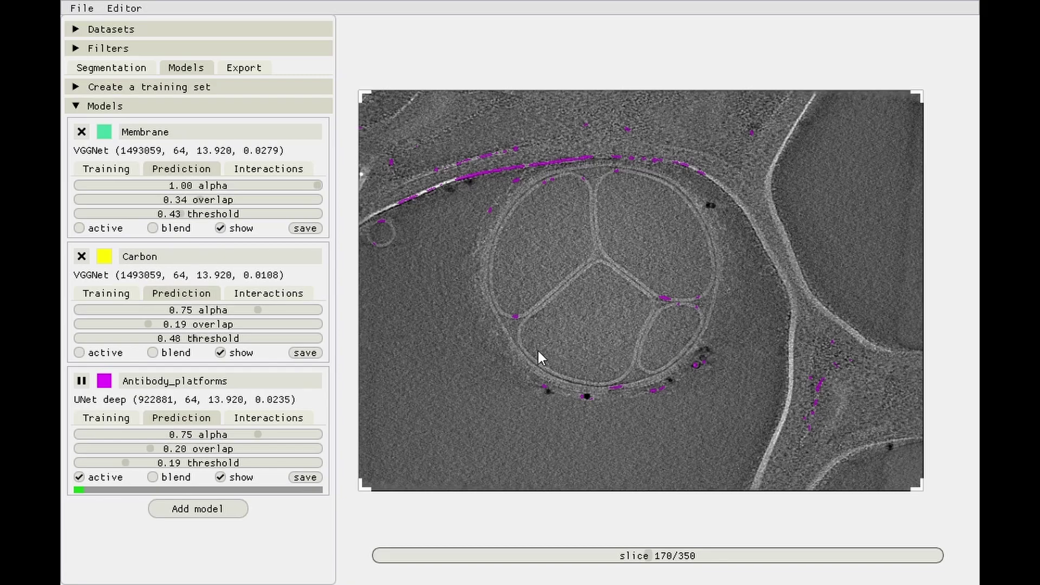
scroll(539, 303, "up", 3)
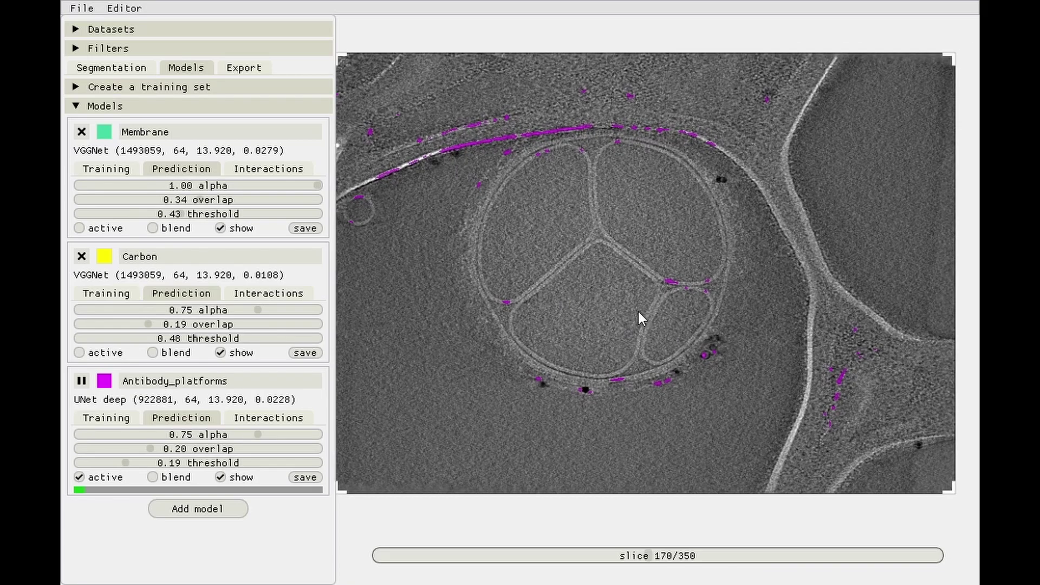
key("Up")
key("Up")
key("Up")
key("Up")
key("Up")
key("Up")
key("Up")
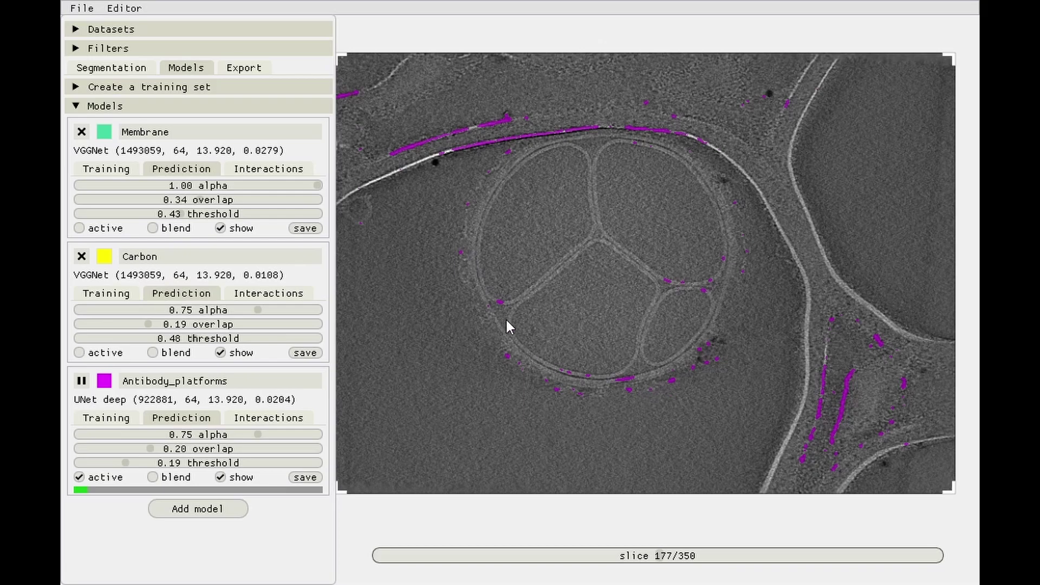
scroll(509, 327, "down", 4)
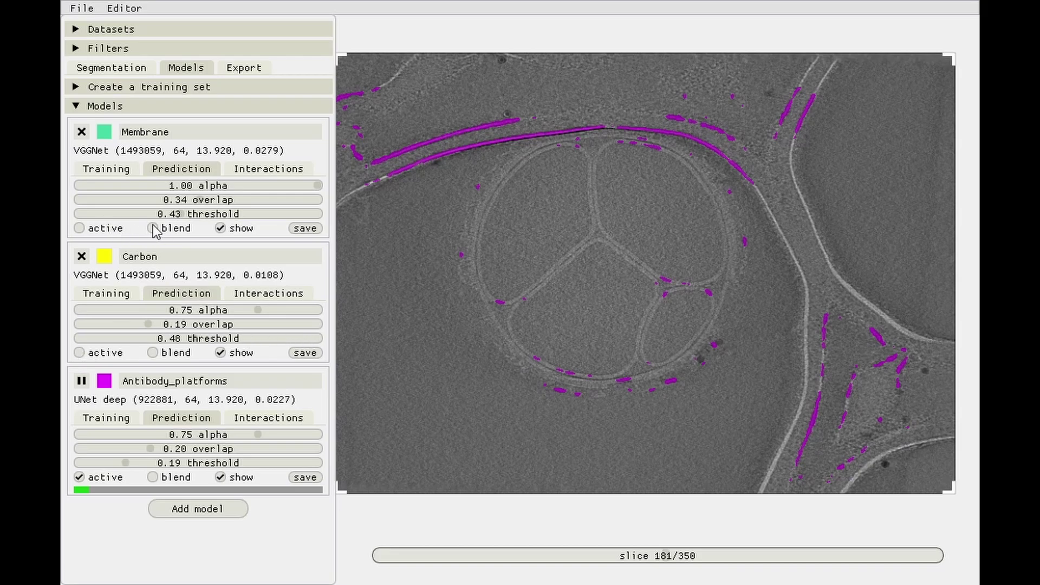
Reactivate the Membrane and Carbon predictions alongside Antibody_platforms.
left_click(79, 228)
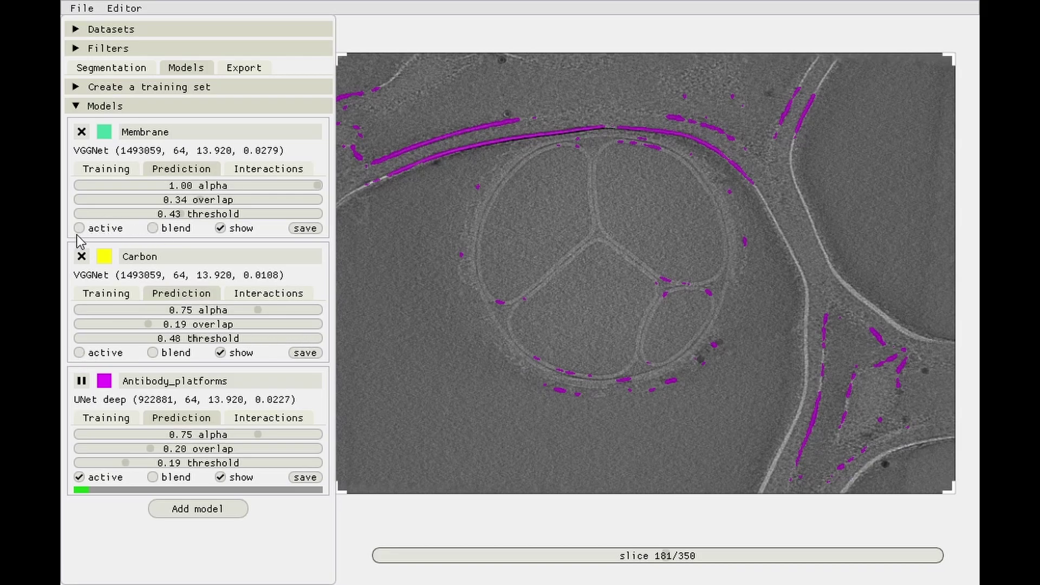
left_click(79, 352)
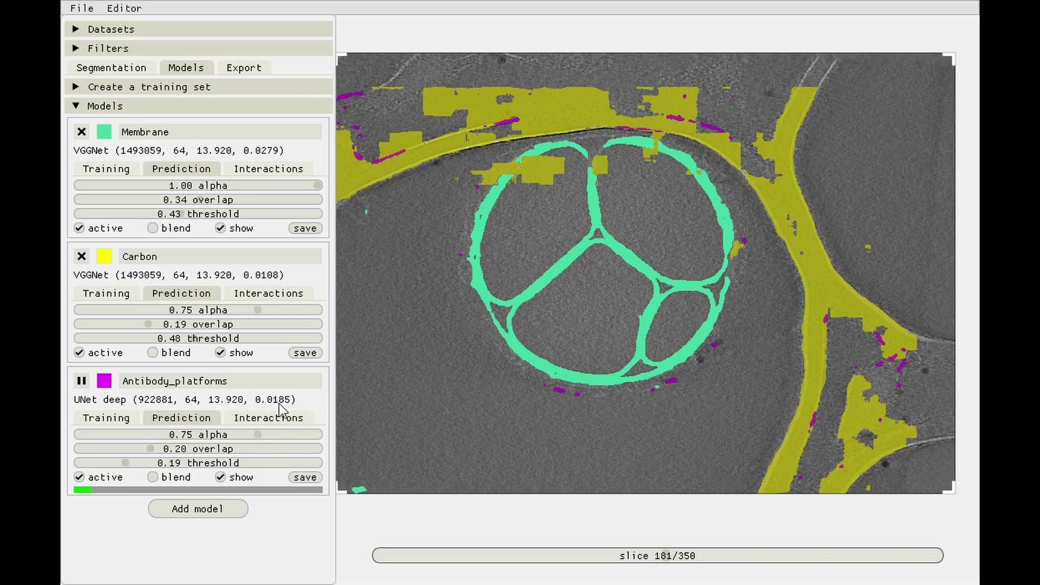
Stop the Antibody_platforms training and set its prediction overlap to 0.67 and threshold to 0.28.
left_click_drag(194, 452, 364, 458)
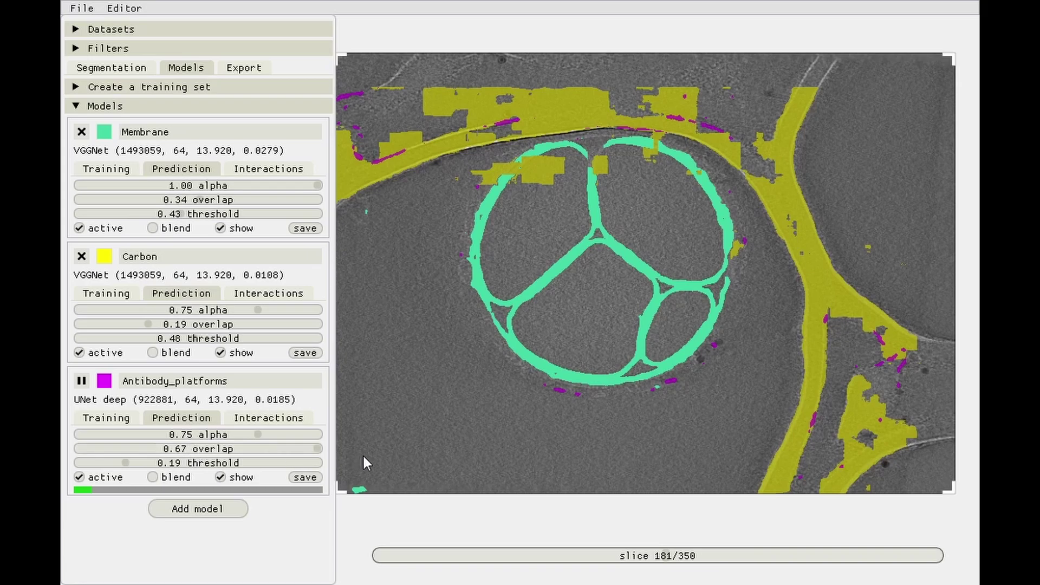
left_click(82, 383)
left_click_drag(174, 464, 199, 471)
Change the Antibody_platforms display colour to the pinker magenta #FF00D9.
left_click(104, 381)
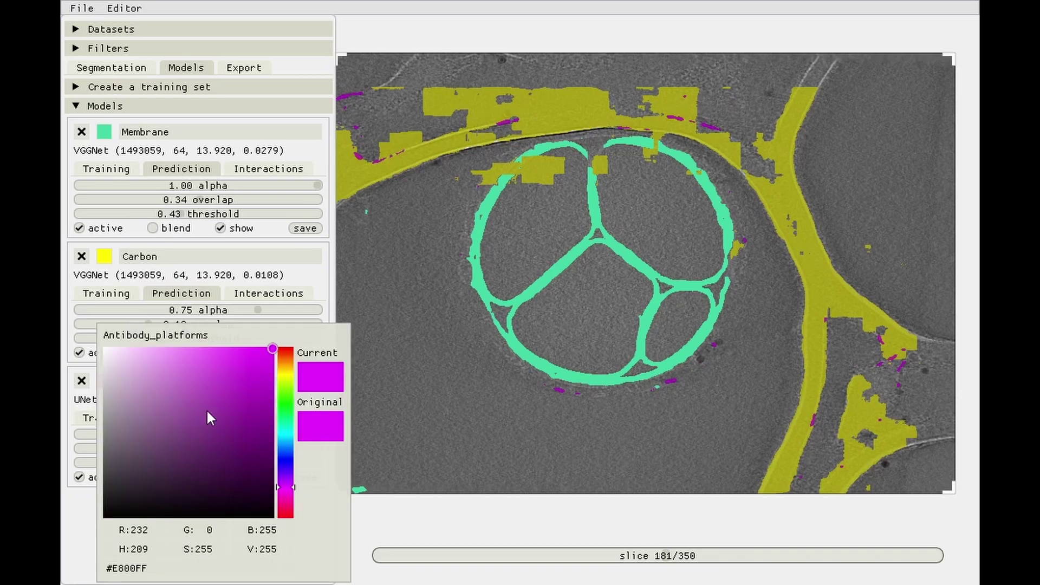
mouse_move(280, 493)
left_mouse_down()
mouse_move(288, 501)
mouse_move(287, 482)
mouse_move(288, 495)
left_mouse_up()
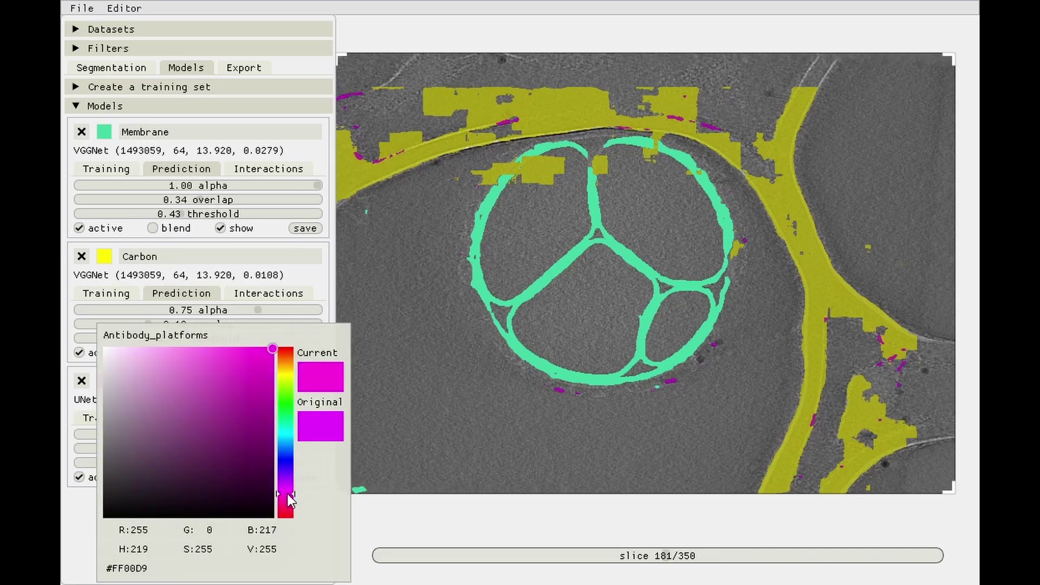
left_click(218, 385)
left_click(476, 375)
left_click(104, 381)
left_click(516, 292)
Examine how the Antibody_platforms, Carbon and Membrane predictions overlap around the vesicle and carbon edge on slice 181.
scroll(524, 303, "up", 2)
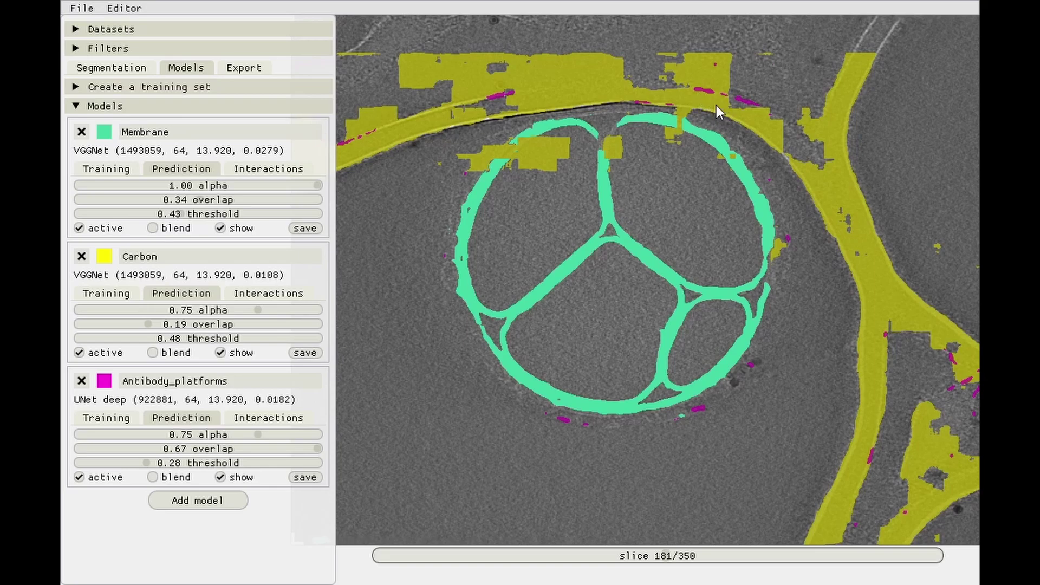
left_click_drag(717, 91, 697, 142)
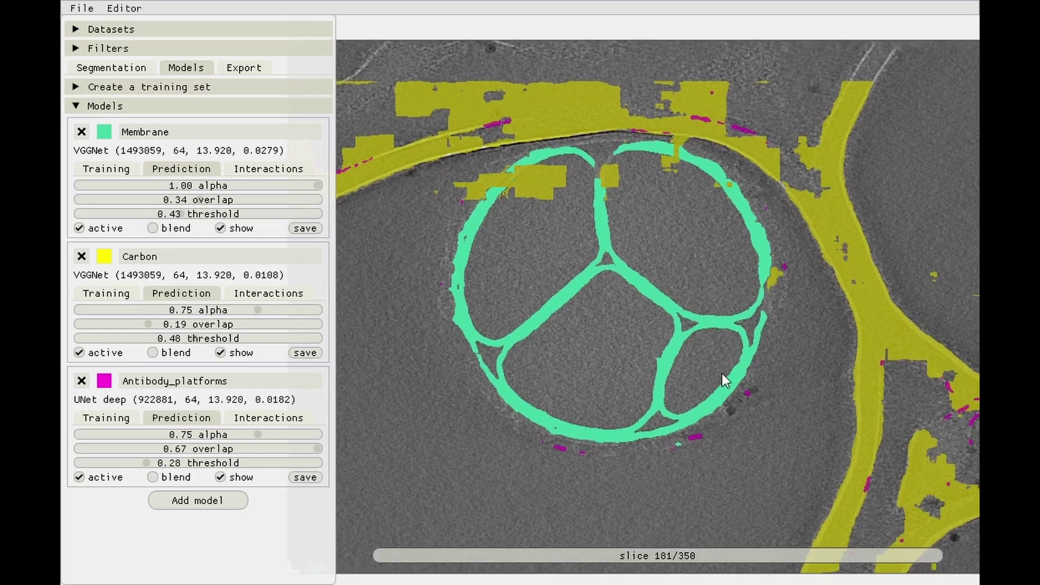
left_click_drag(720, 373, 710, 378)
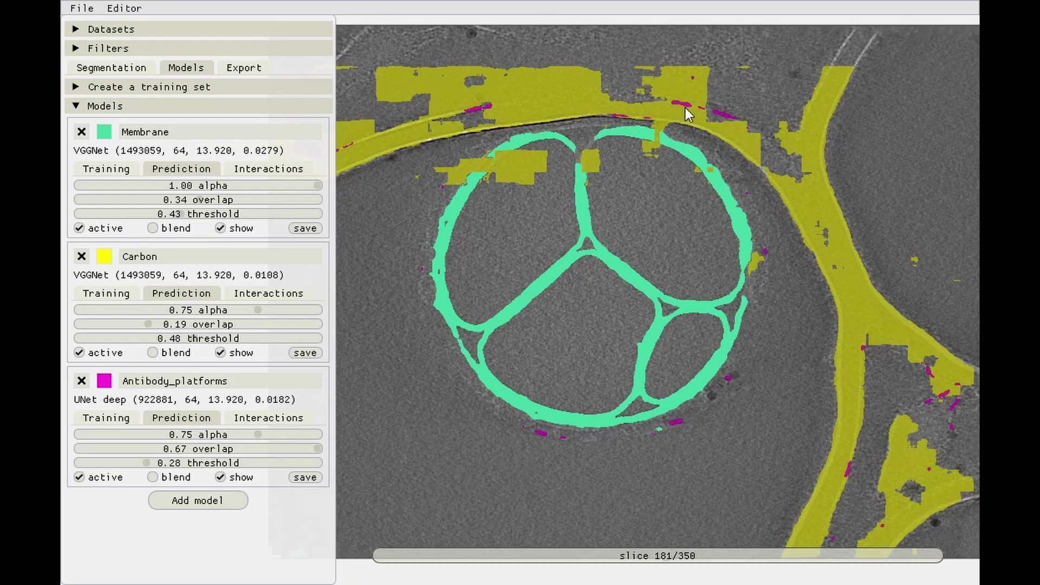
scroll(623, 169, "down", 5)
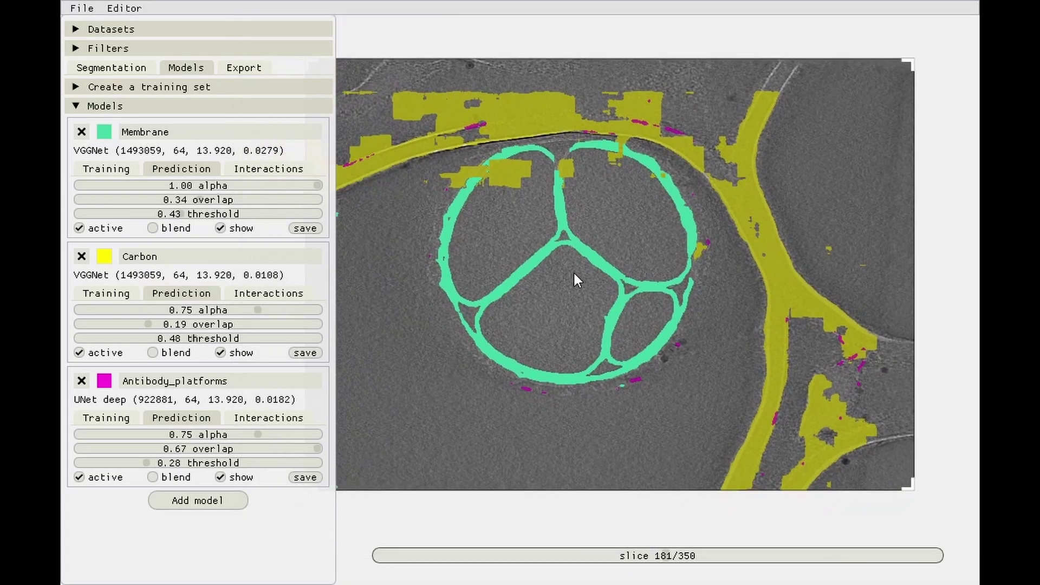
scroll(593, 301, "up", 1)
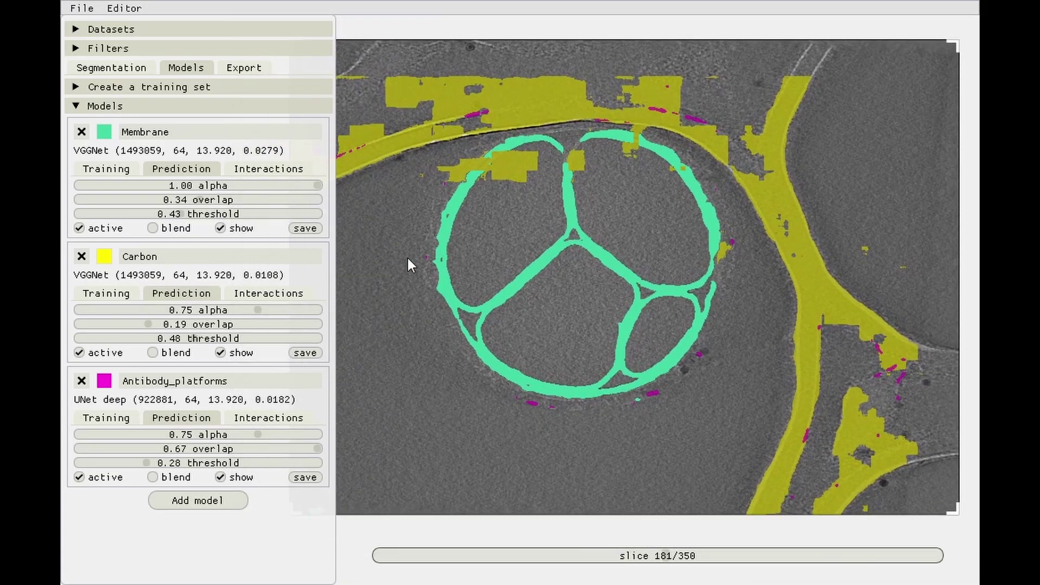